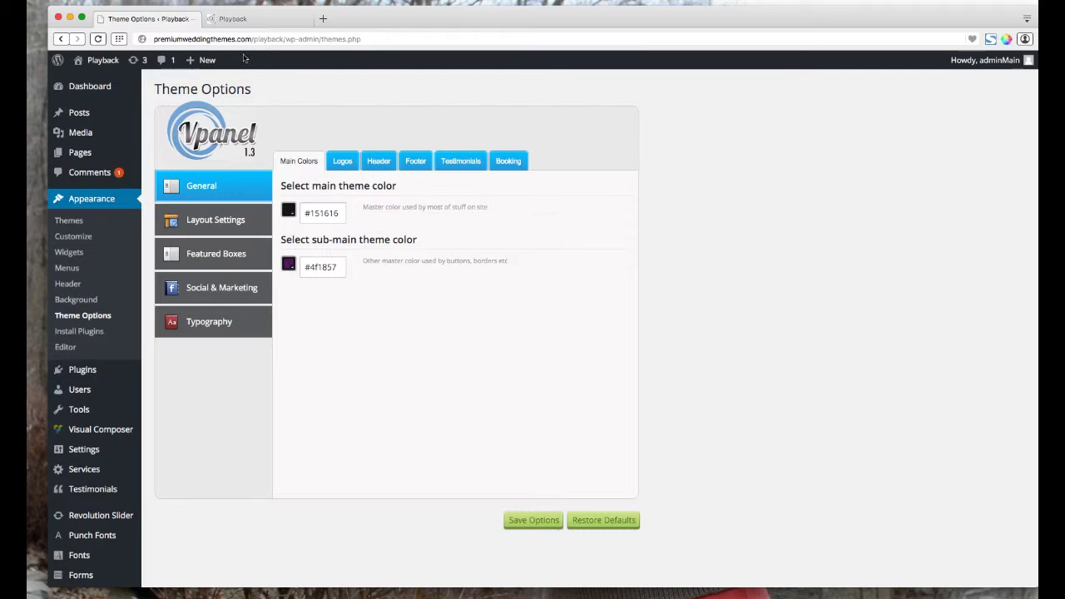
Look through the live Playback home page to see how the main and sub-main theme colors are used.
left_click(236, 19)
scroll(577, 295, "up", 15)
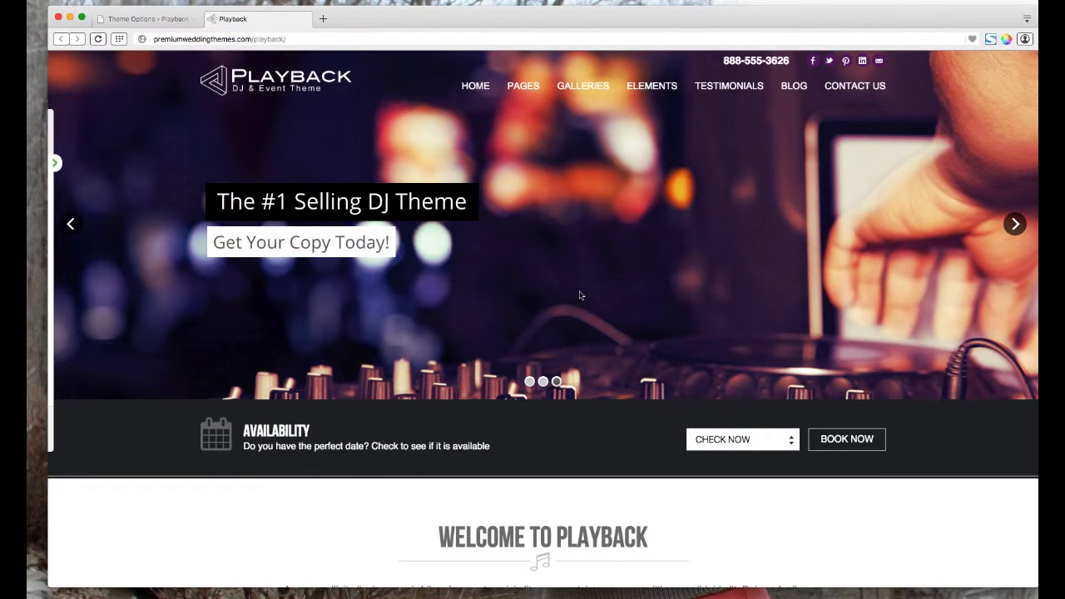
scroll(581, 295, "down", 10)
scroll(544, 319, "down", 10)
scroll(295, 304, "down", 8)
scroll(294, 304, "up", 12)
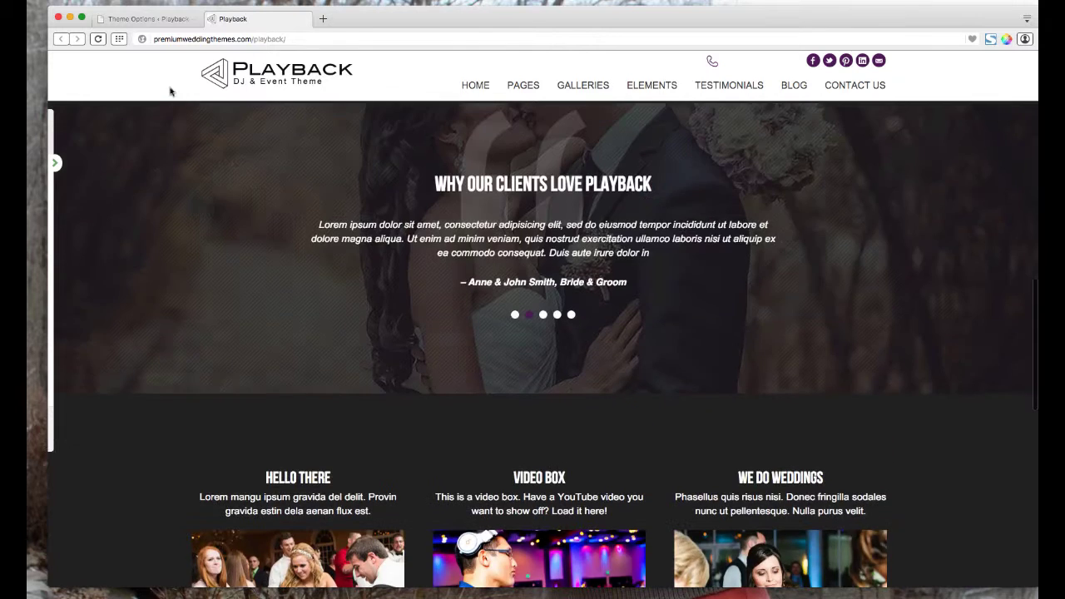
Examine the logo upload, logo size and favicon settings in Theme Options, along with the header settings.
left_click(150, 18)
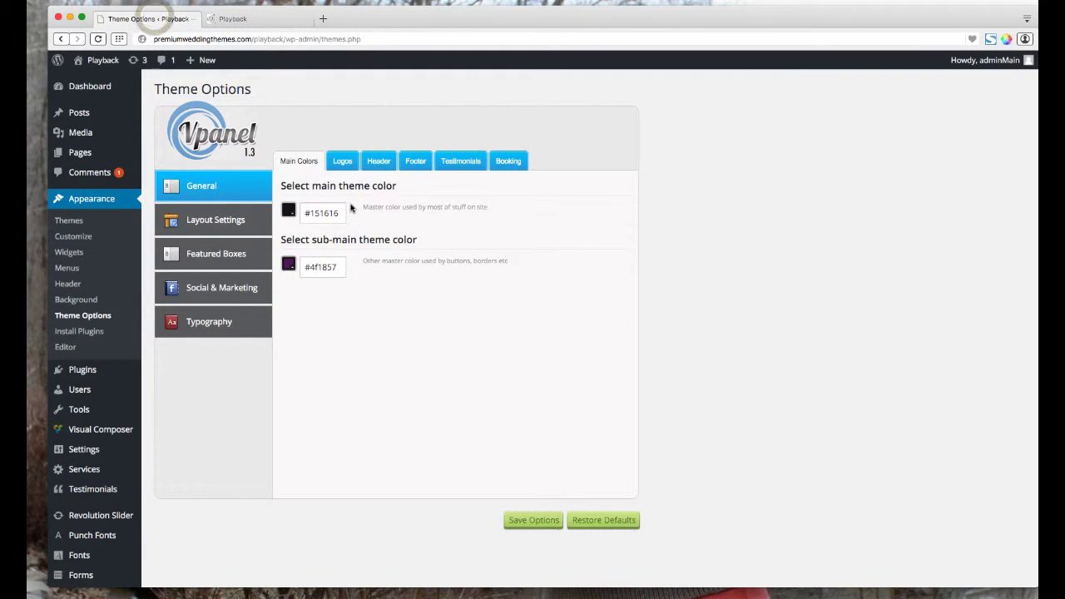
left_click(343, 162)
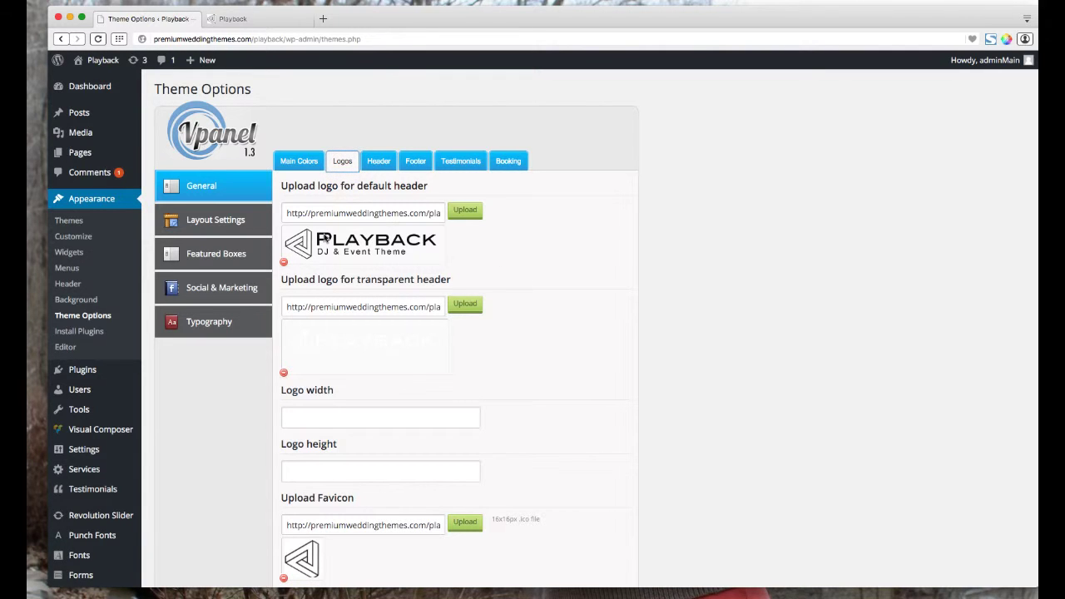
scroll(499, 313, "down", 2)
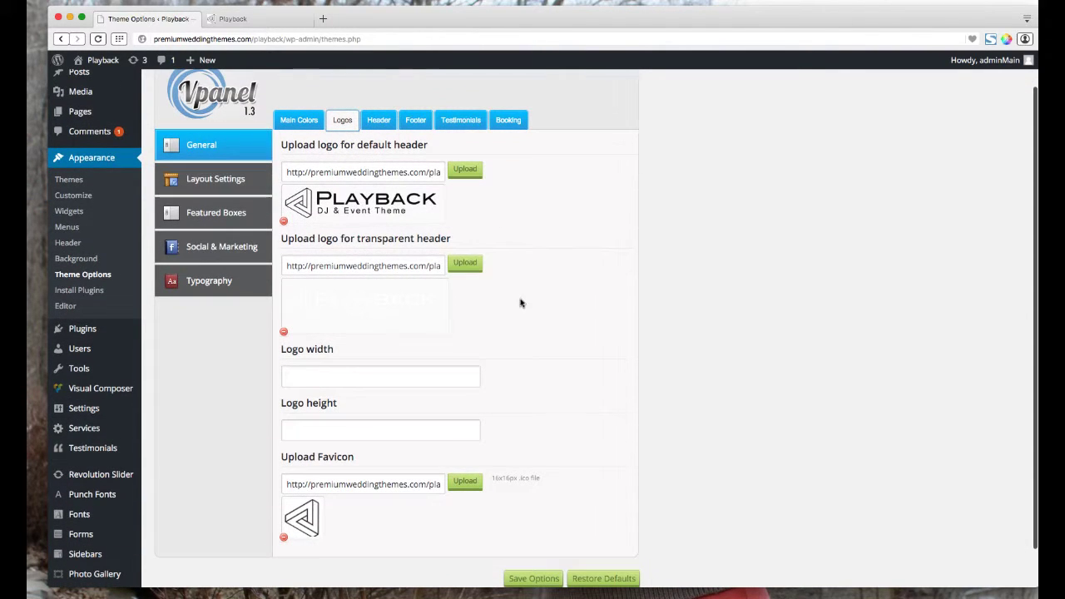
scroll(466, 441, "up", 2)
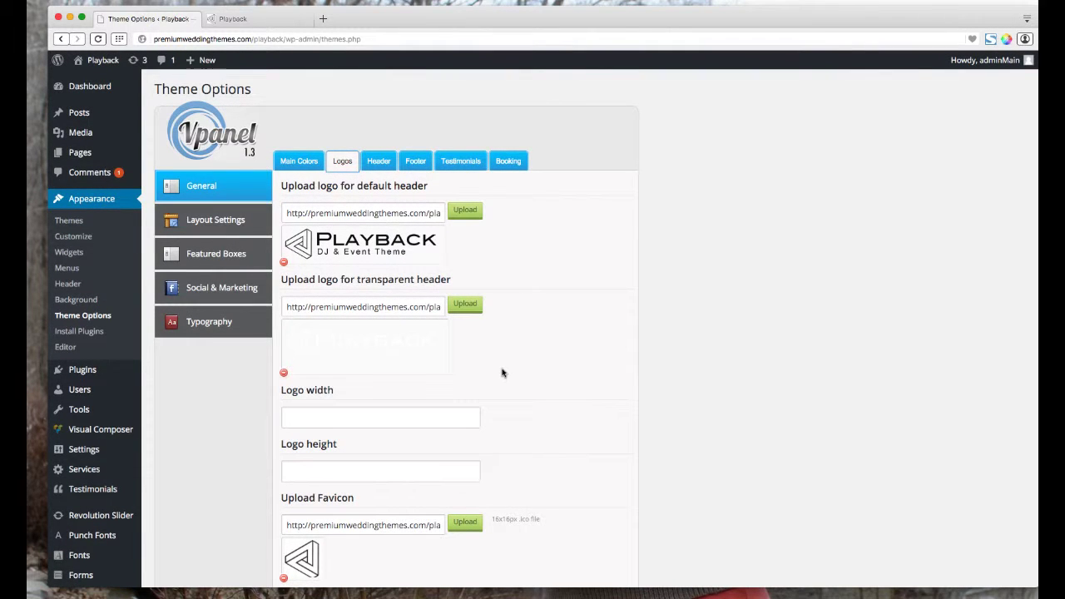
scroll(495, 366, "down", 1)
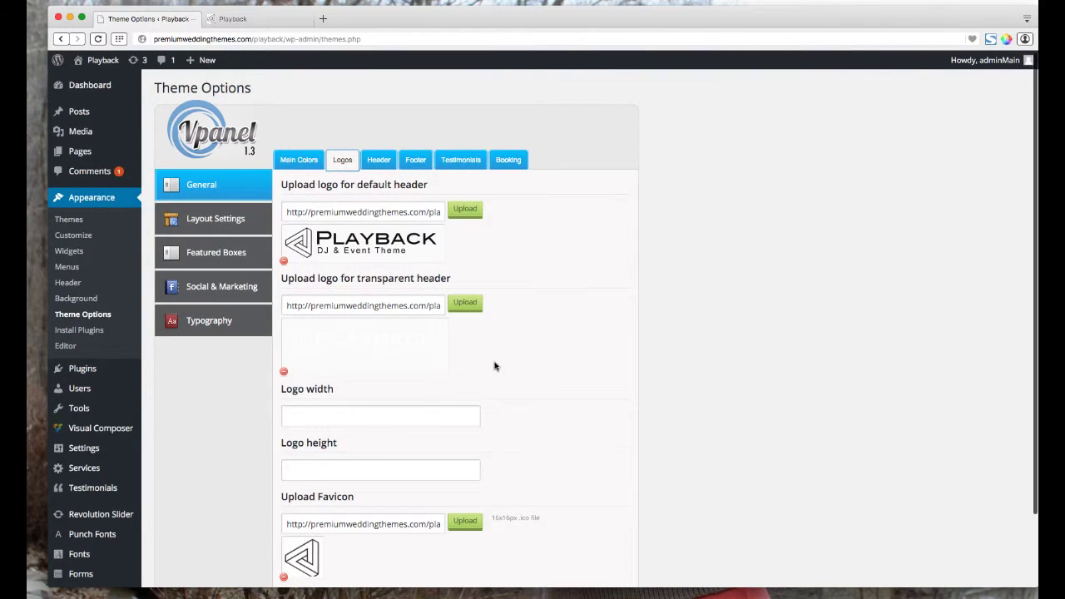
left_click(378, 162)
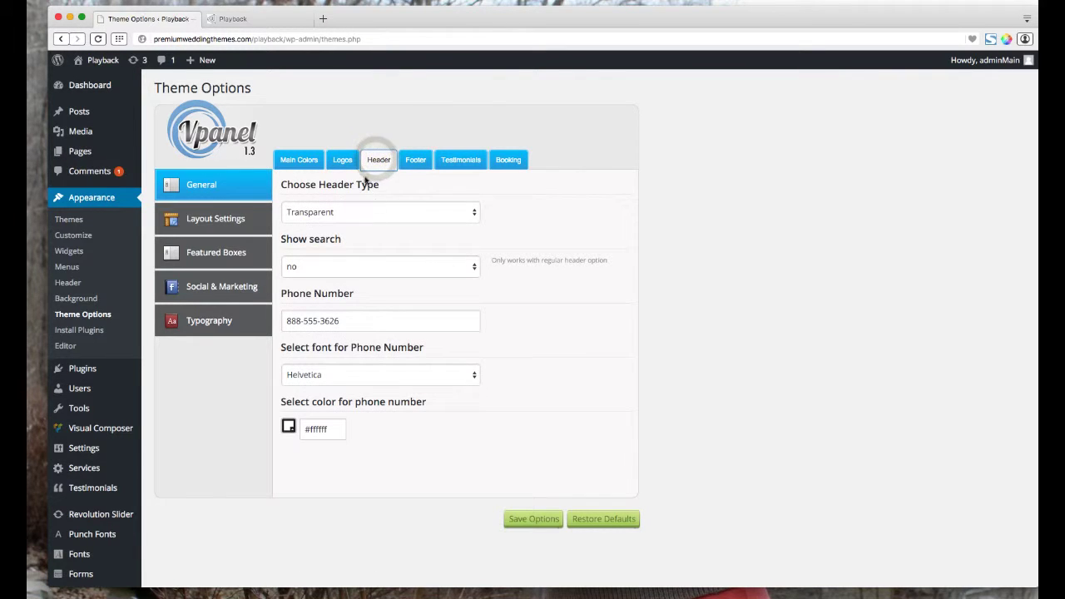
left_click(343, 162)
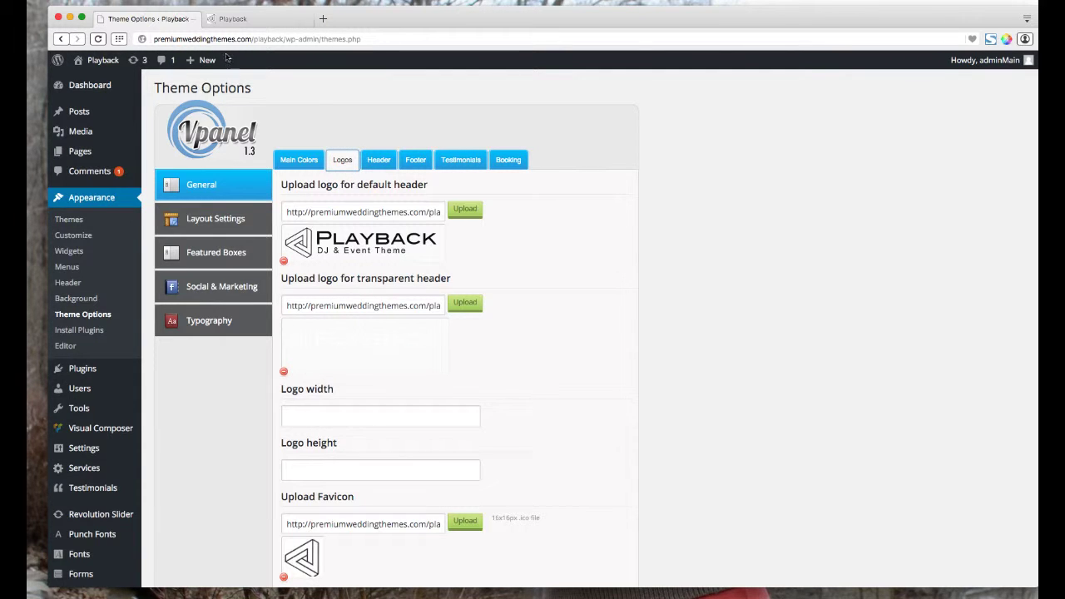
Examine the logo in the transparent header over the slider on the live home page.
left_click(244, 18)
scroll(615, 215, "up", 5)
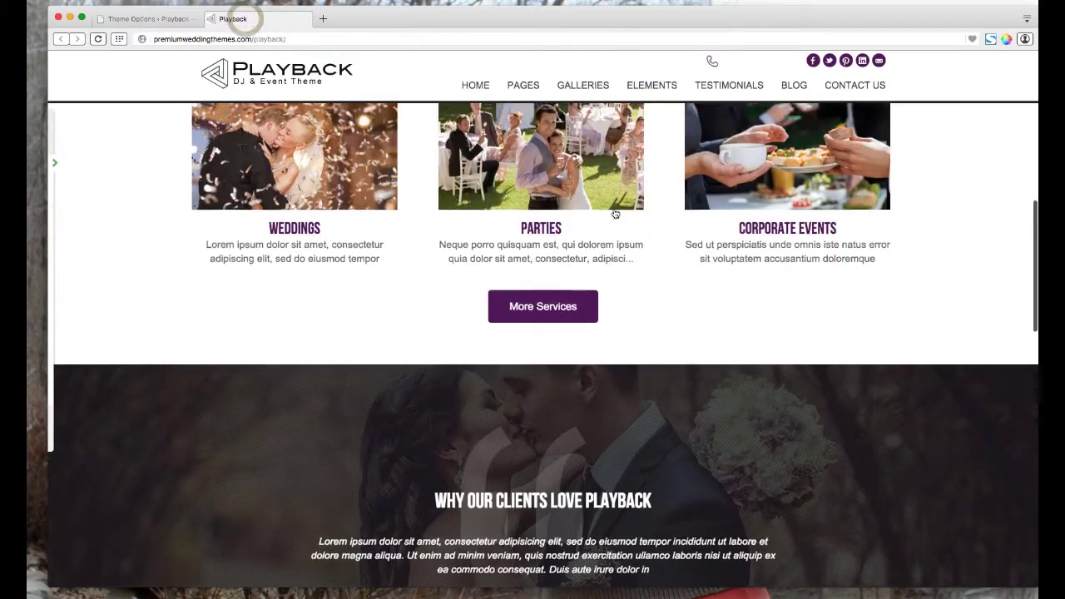
scroll(615, 215, "up", 10)
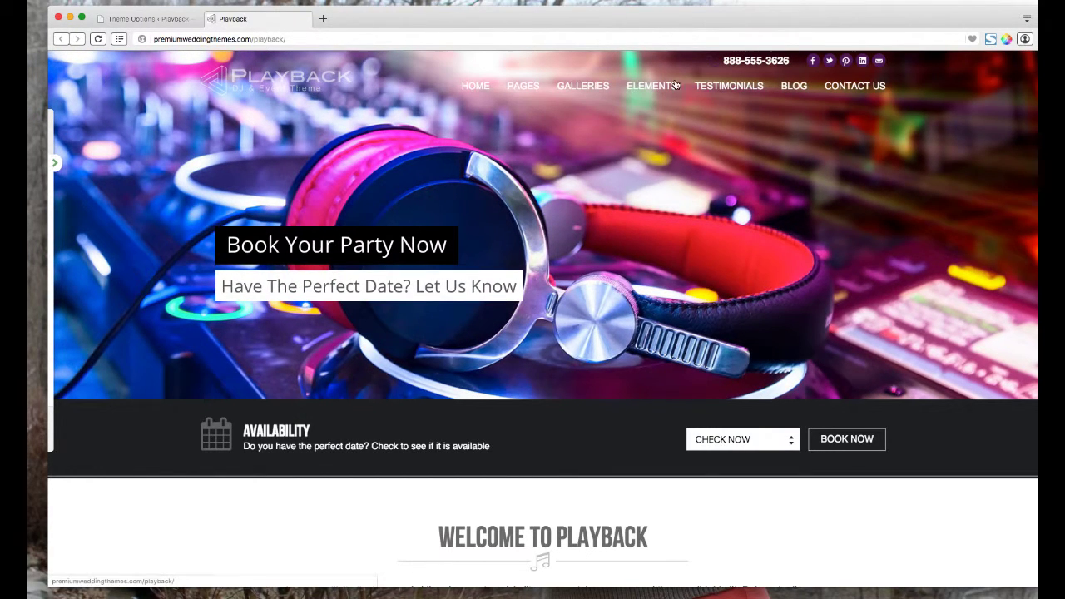
Set the header type to Regular in the theme's header options and save the options.
left_click(156, 23)
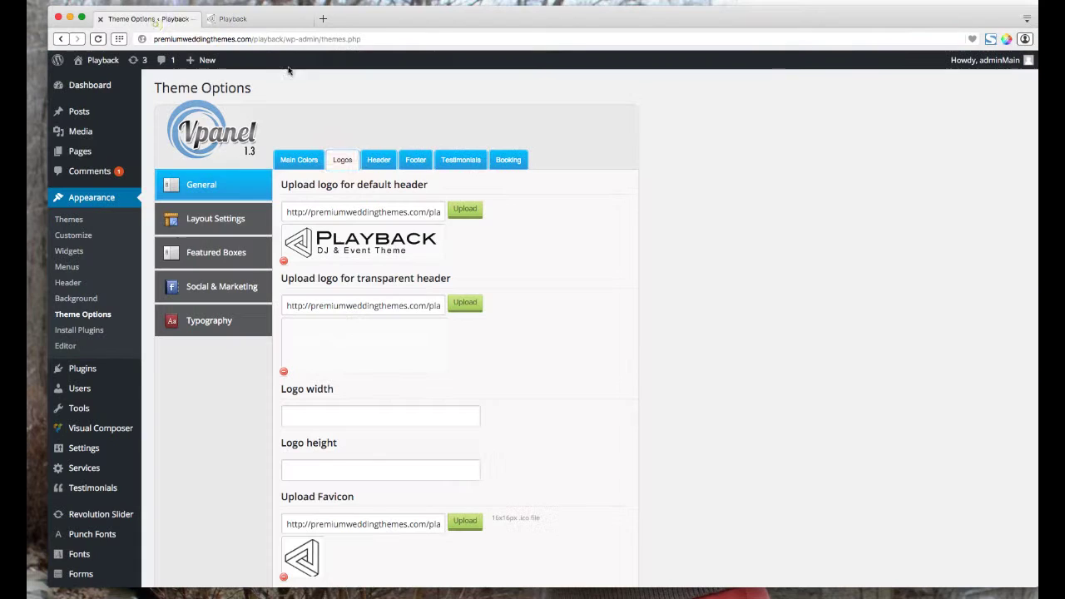
left_click(379, 159)
left_click(360, 212)
left_click(357, 203)
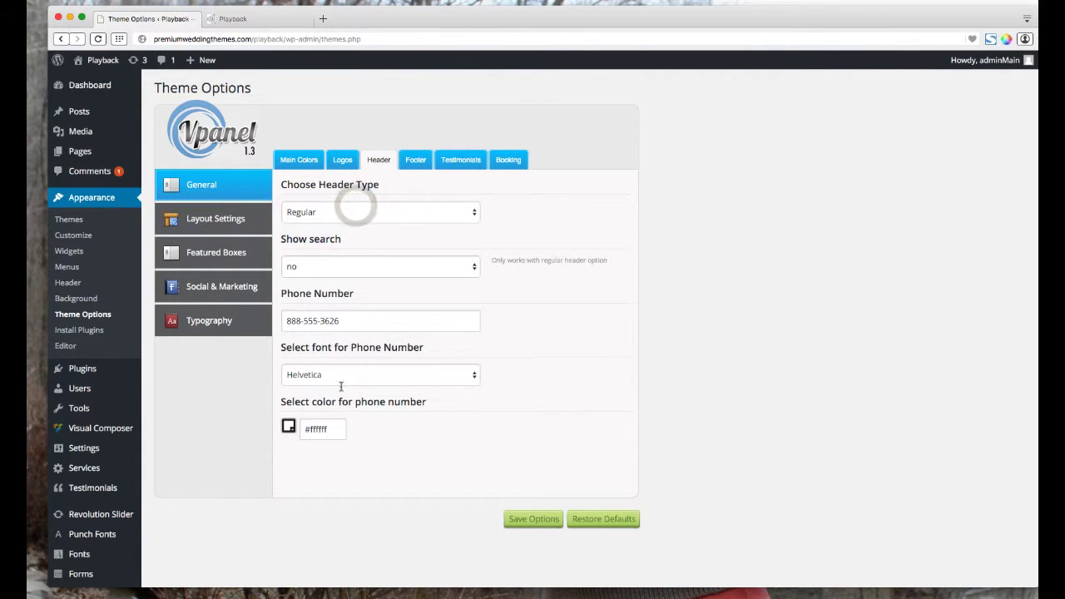
left_click(524, 517)
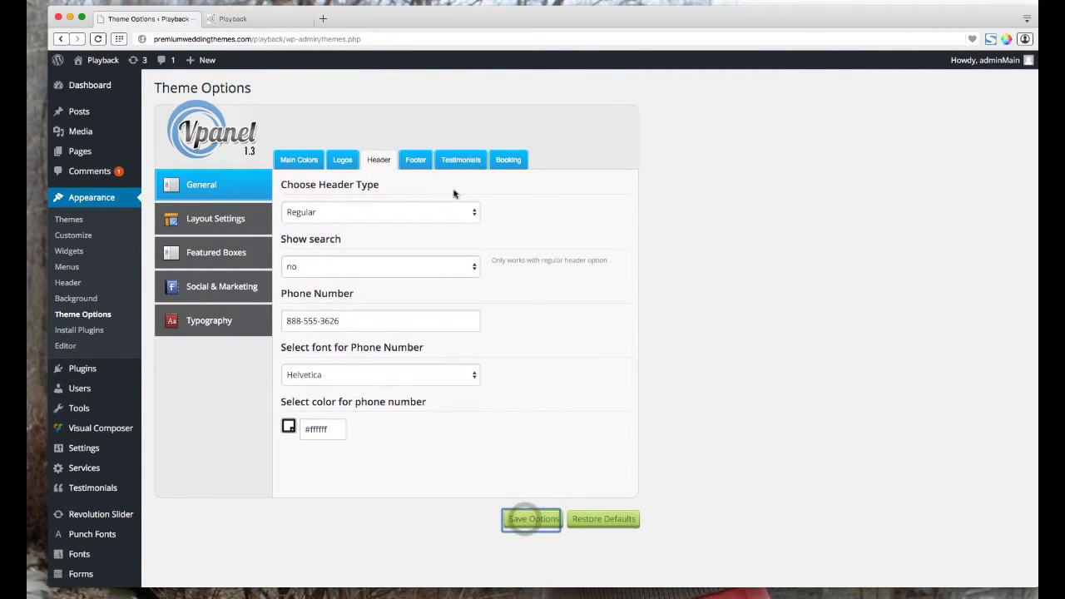
key("Return")
Examine the Regular header on the live home page, from the slider down to the footer.
left_click(258, 18)
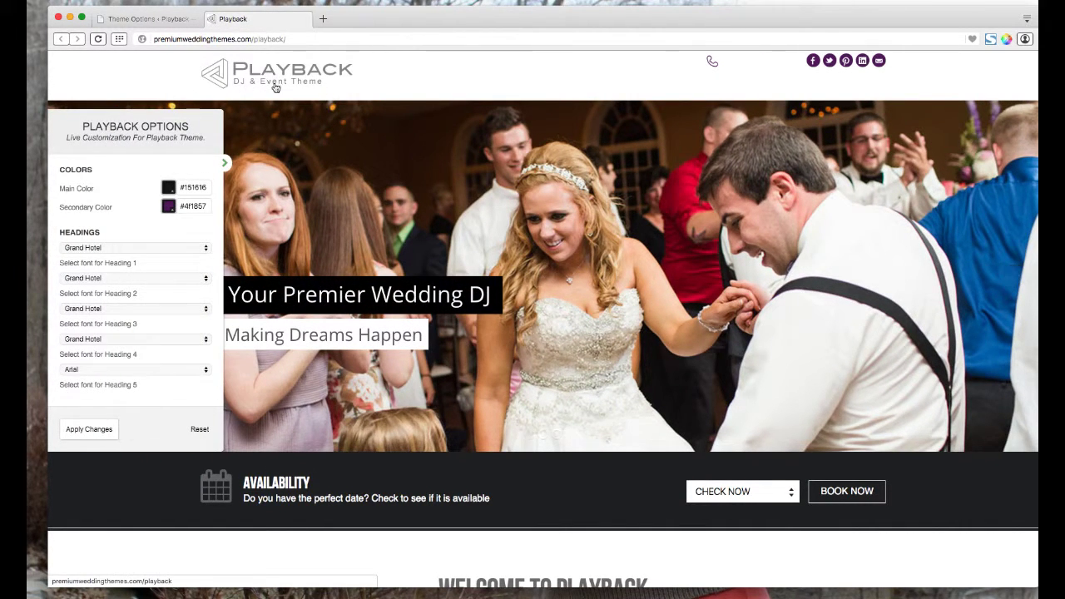
scroll(672, 206, "down", 5)
scroll(672, 207, "down", 12)
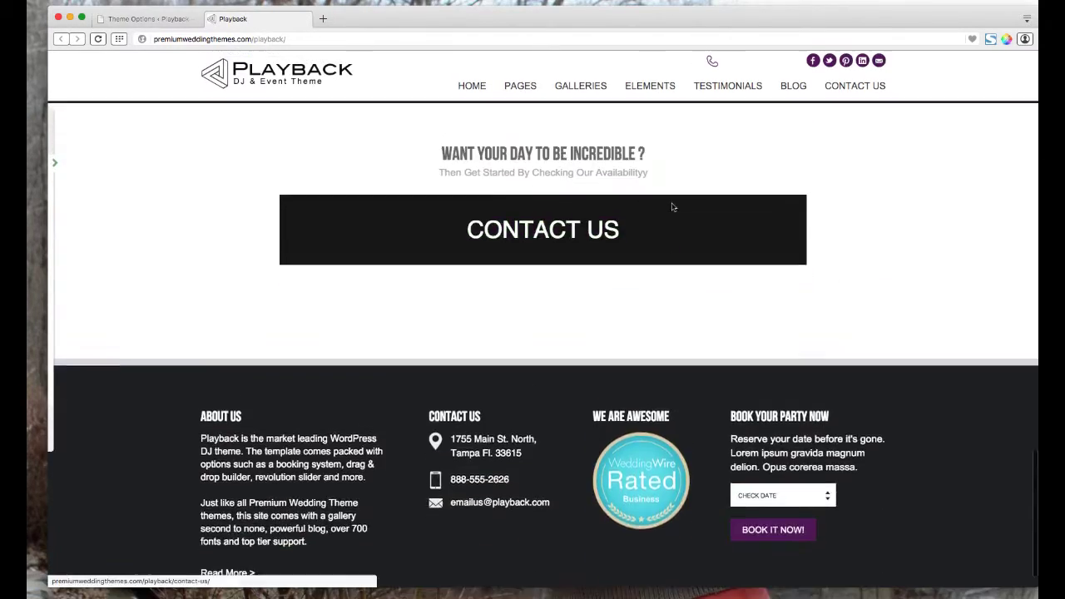
scroll(674, 207, "up", 3)
scroll(441, 108, "down", 3)
scroll(441, 112, "up", 8)
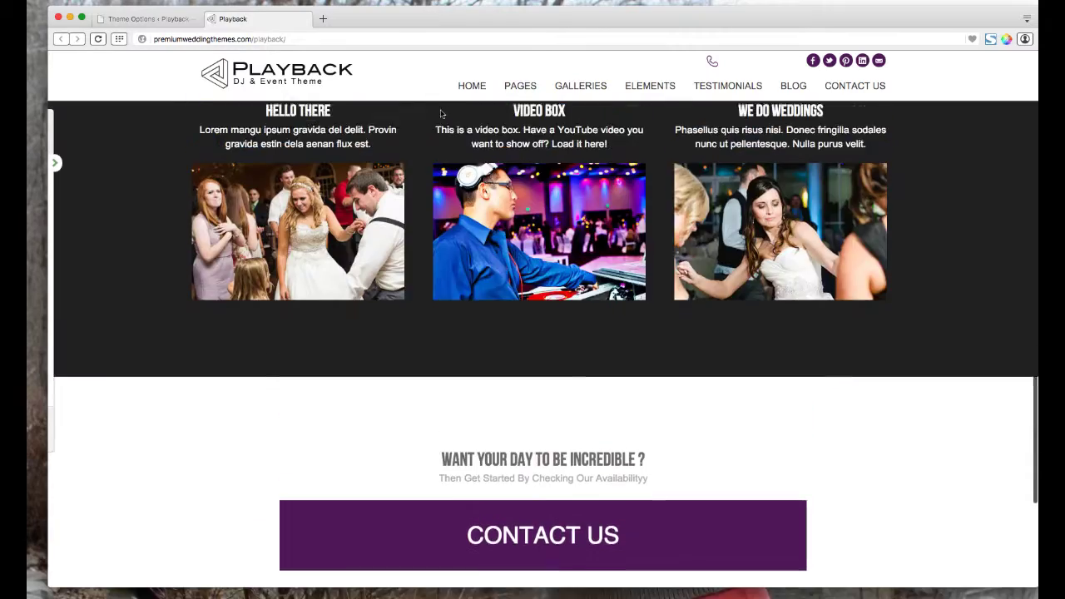
scroll(440, 111, "down", 5)
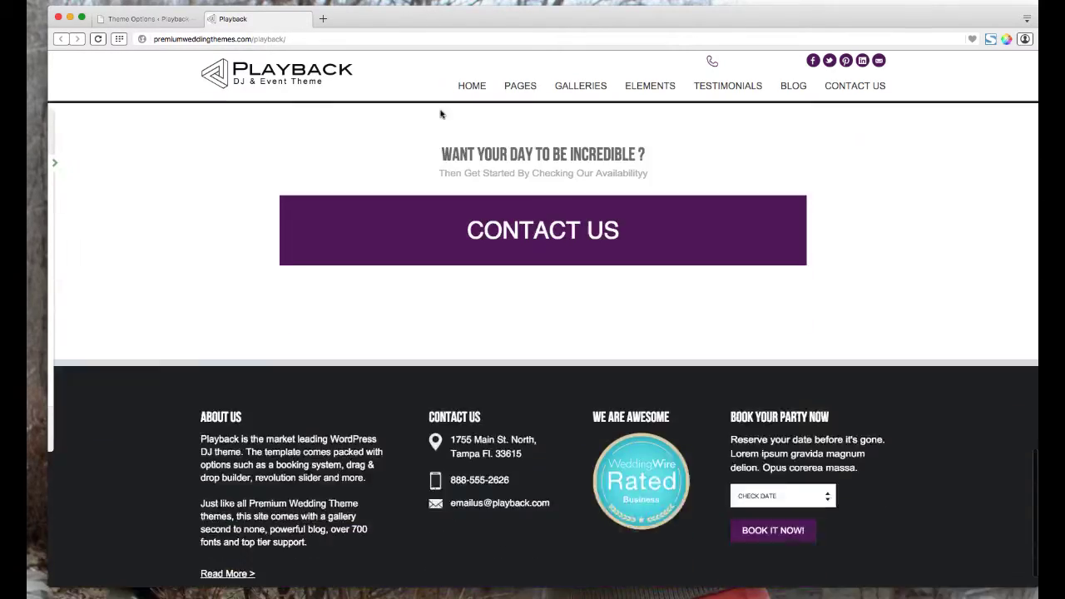
scroll(440, 111, "up", 12)
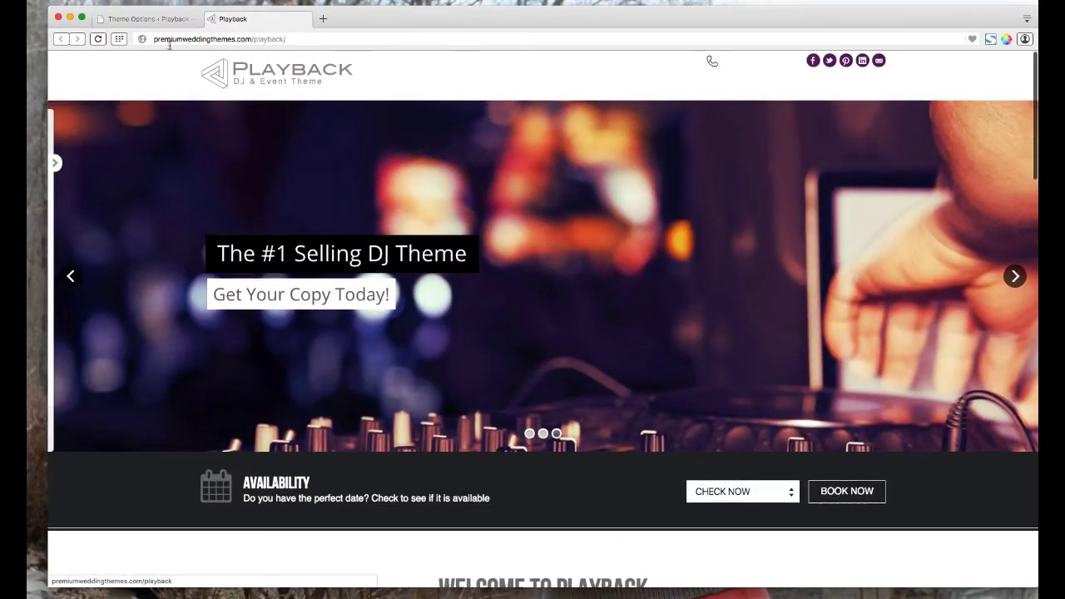
Set the header type to Transparent in the theme options and save the options.
left_click(148, 18)
left_click(328, 214)
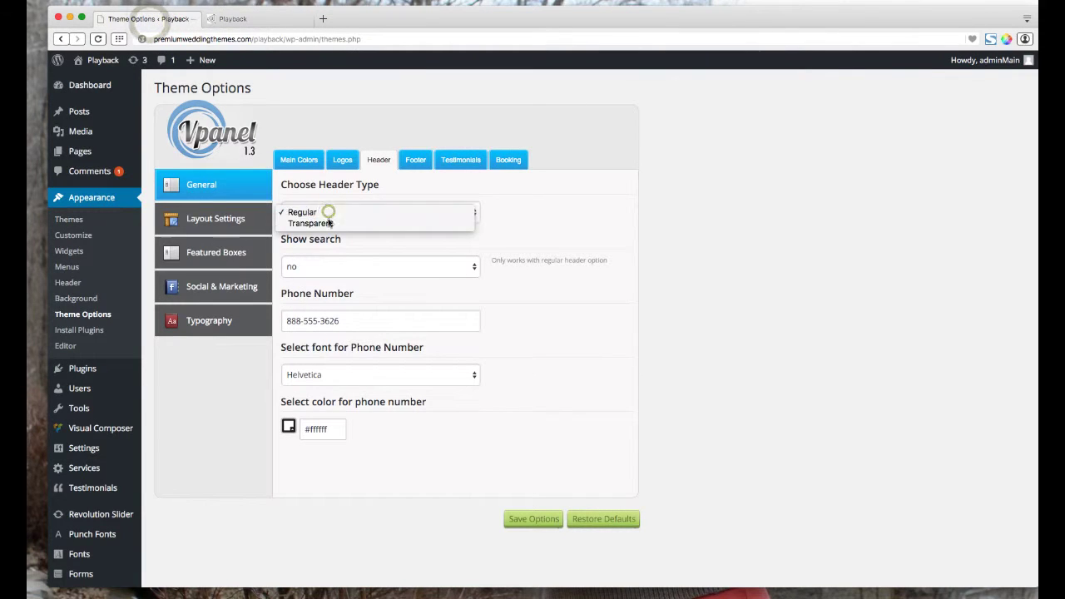
left_click(328, 221)
left_click(534, 519)
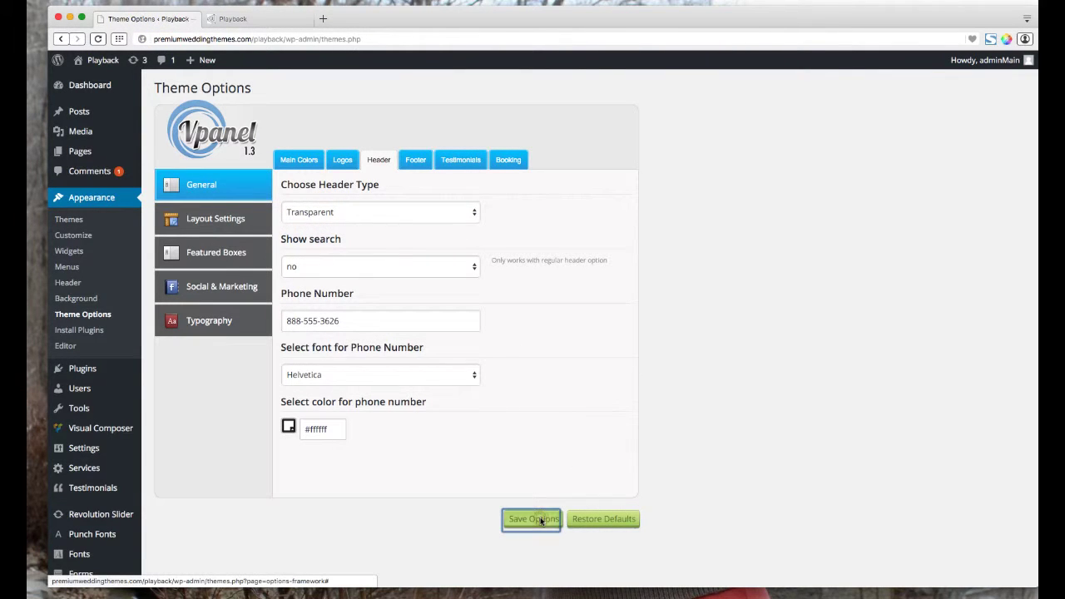
left_click(626, 108)
Reload the live home page and compare the logo over the slider with the logo in the scrolled header.
left_click(238, 20)
left_click(98, 39)
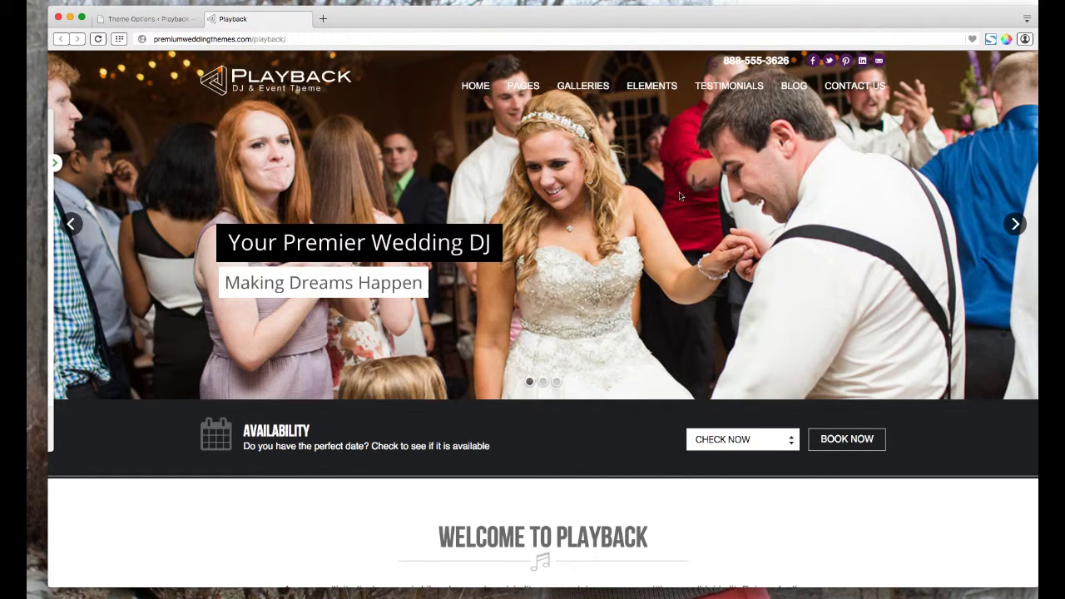
scroll(680, 196, "down", 5)
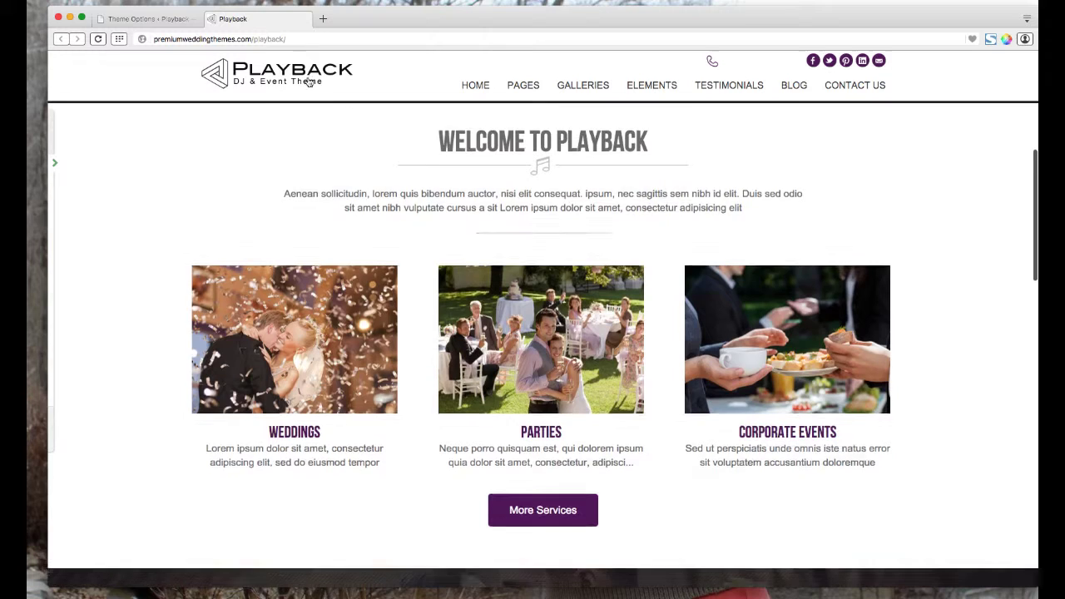
scroll(304, 92, "down", 5)
scroll(250, 100, "up", 3)
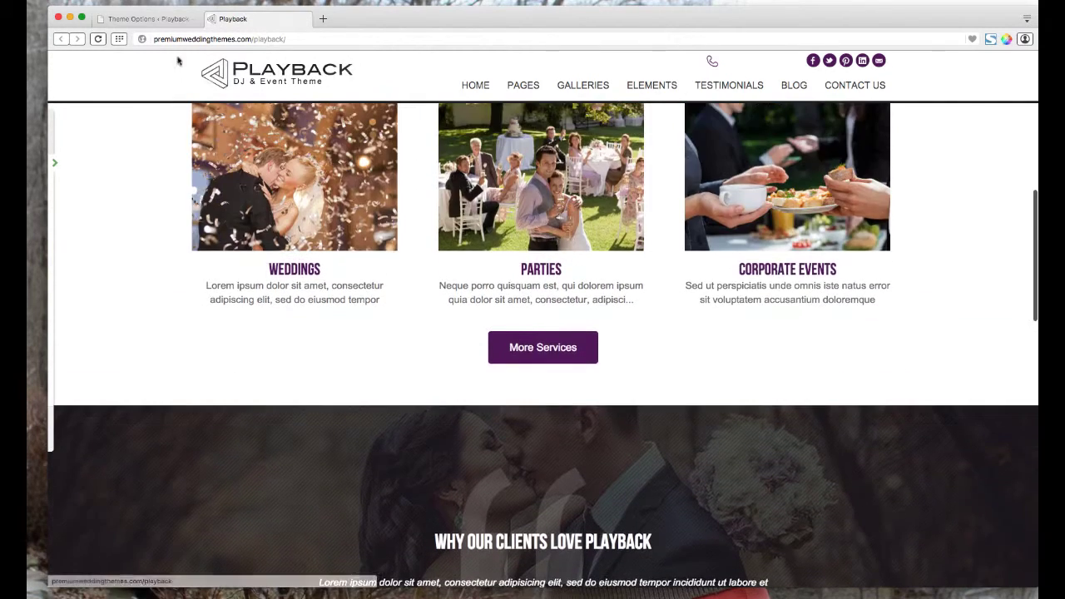
Review the default and transparent header logos in Theme Options, along with the header type, search and phone number settings.
left_click(146, 19)
left_click(343, 160)
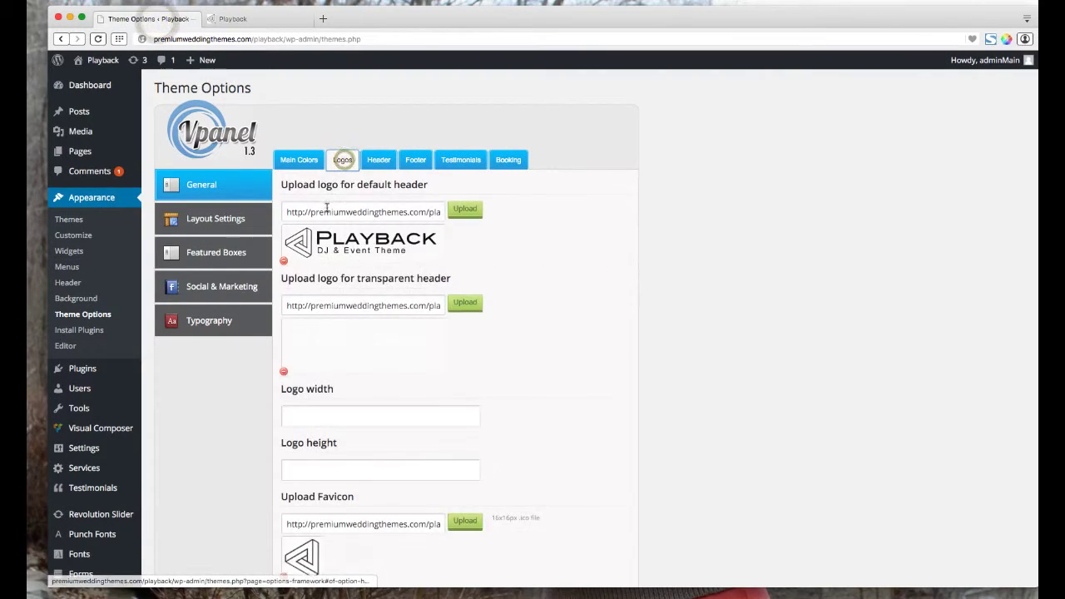
scroll(457, 454, "down", 2)
scroll(406, 275, "up", 2)
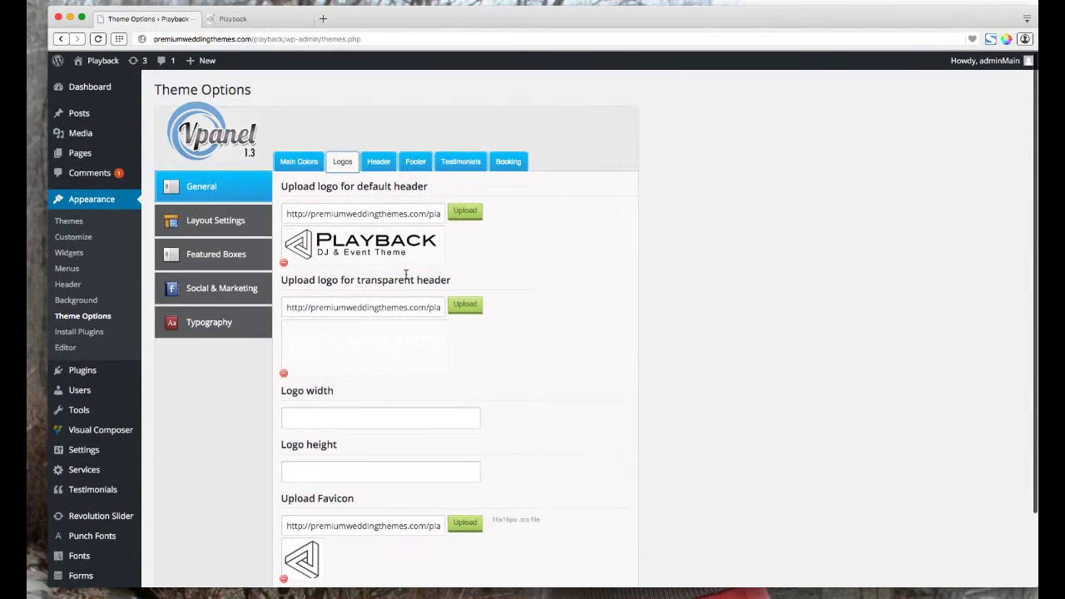
left_click(379, 160)
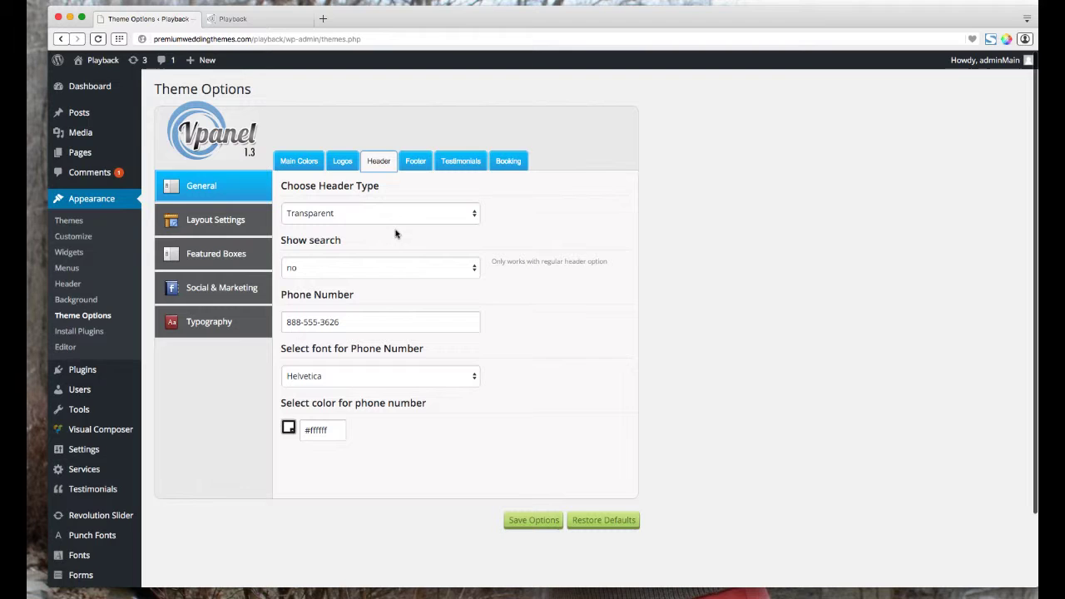
Examine the footer copyright text and color settings and locate the copyright line in the live site's footer.
left_click(415, 162)
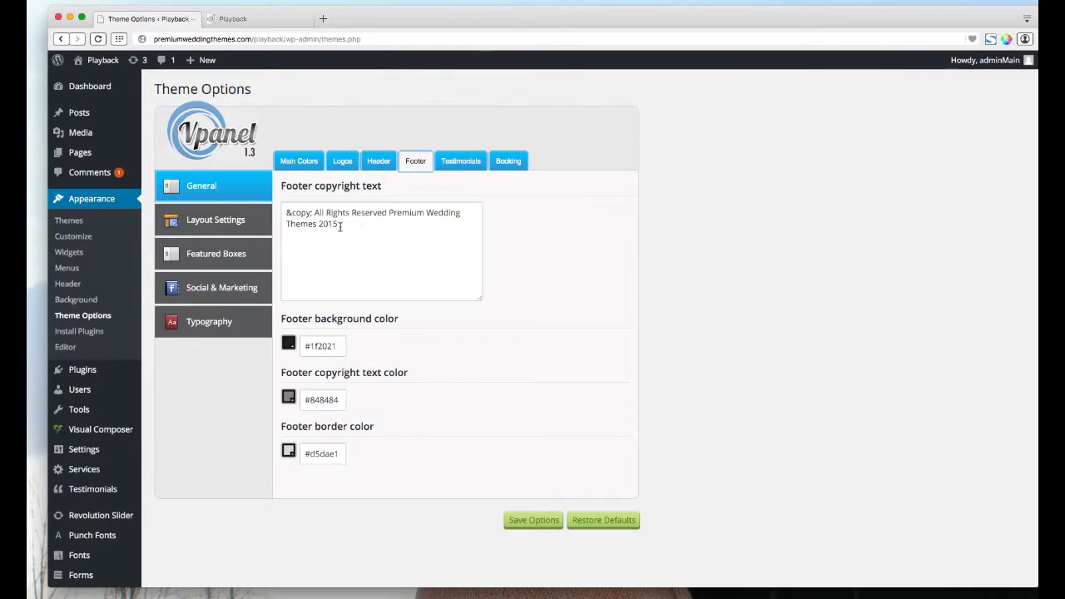
left_click_drag(359, 224, 275, 214)
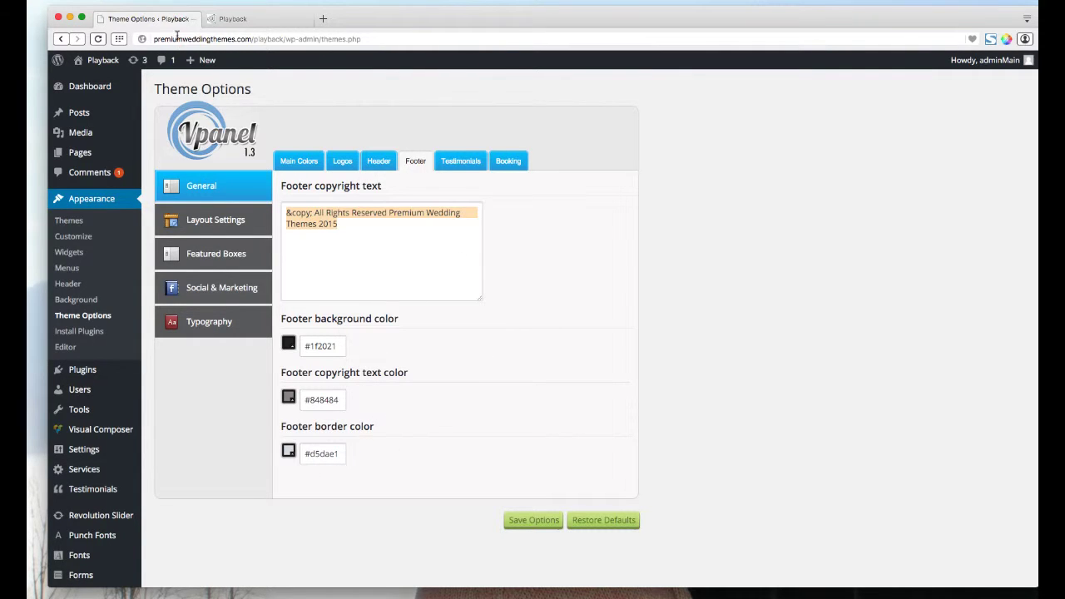
left_click(233, 18)
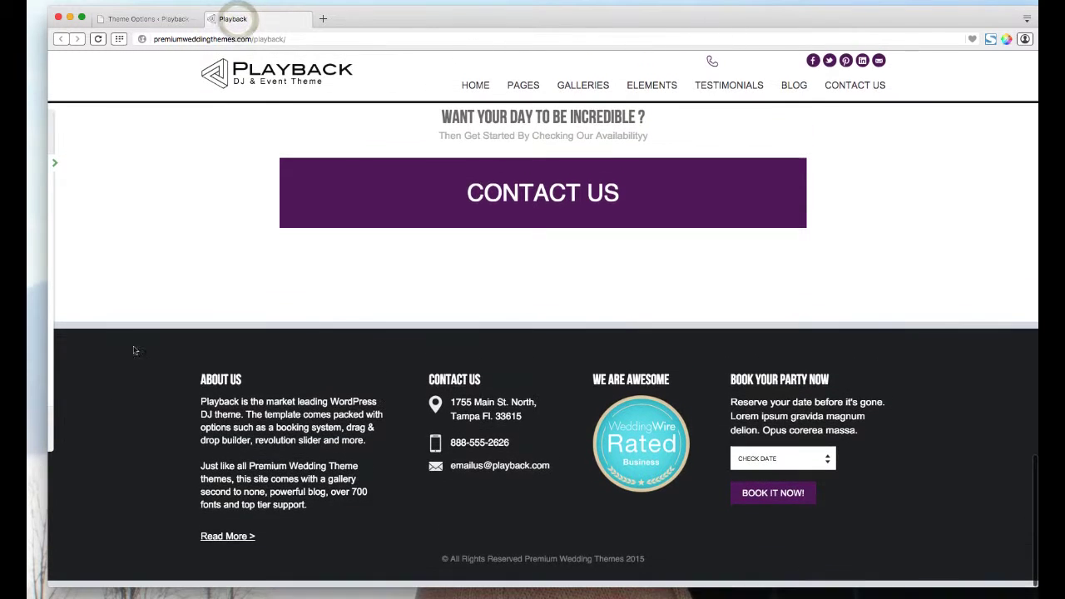
Examine the testimonials settings in Theme Options and open the submission form on the live Testimonials page.
left_click(154, 19)
left_click(471, 165)
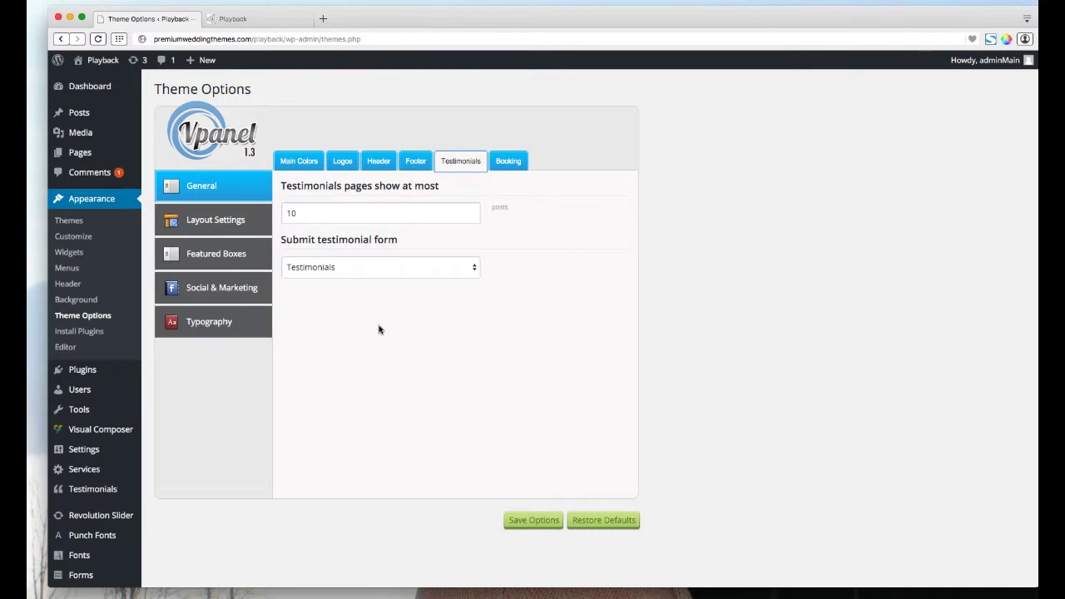
left_click(241, 19)
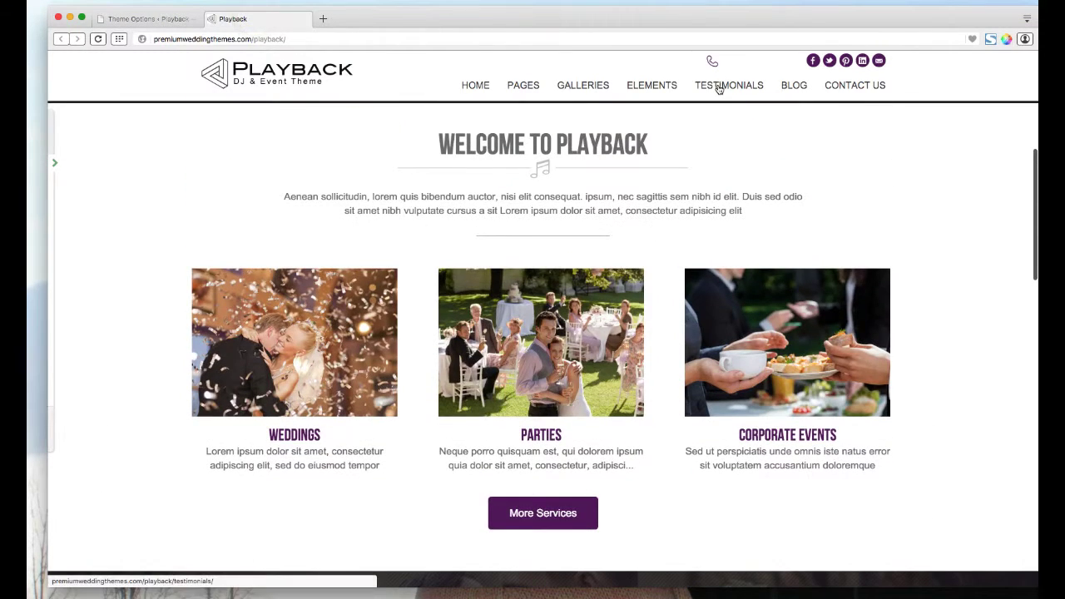
left_click(719, 87)
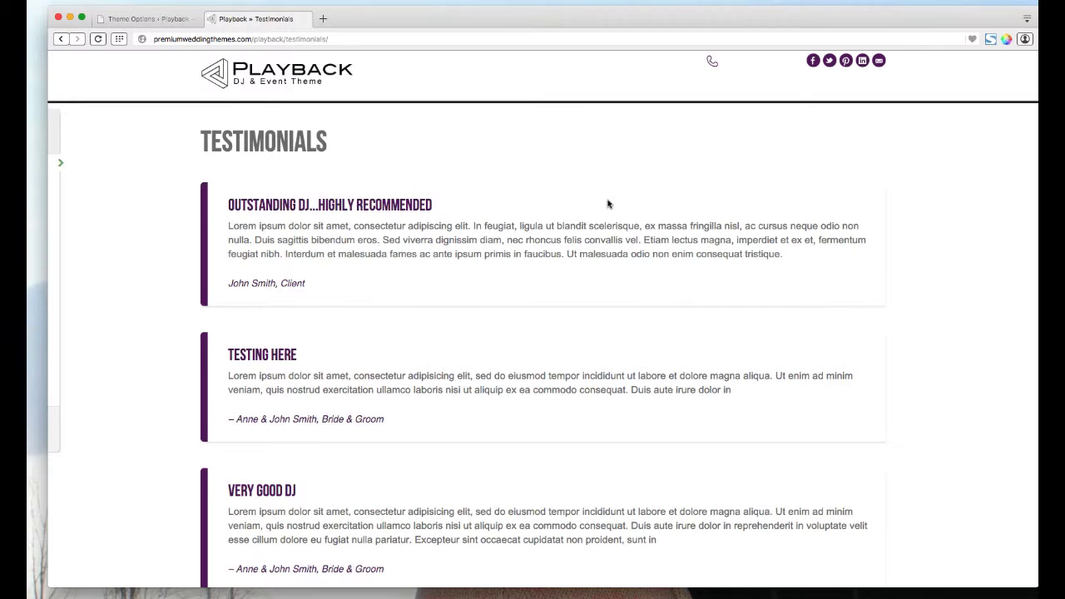
scroll(604, 200, "down", 10)
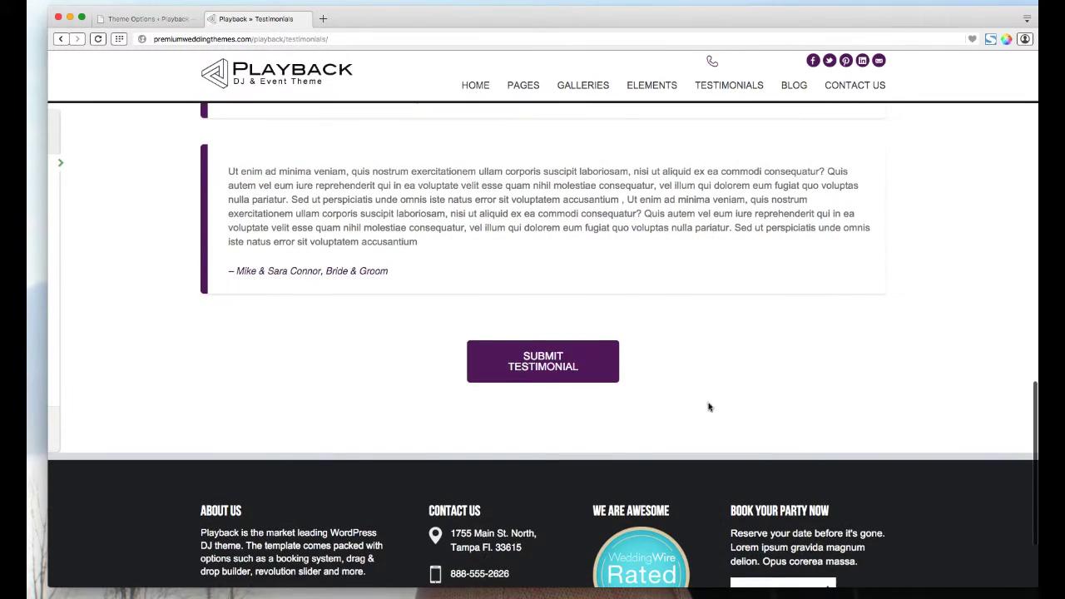
left_click(541, 365)
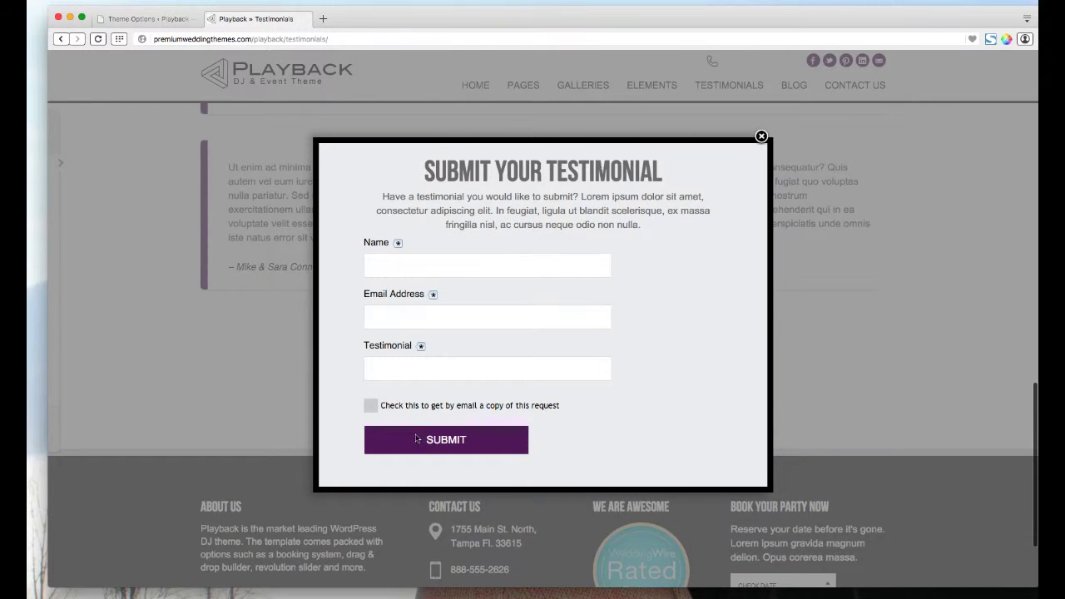
Close the testimonial submission form and check the available forms for the submit testimonial setting in Theme Options.
left_click(761, 136)
left_click(158, 19)
left_click(345, 269)
key("Escape")
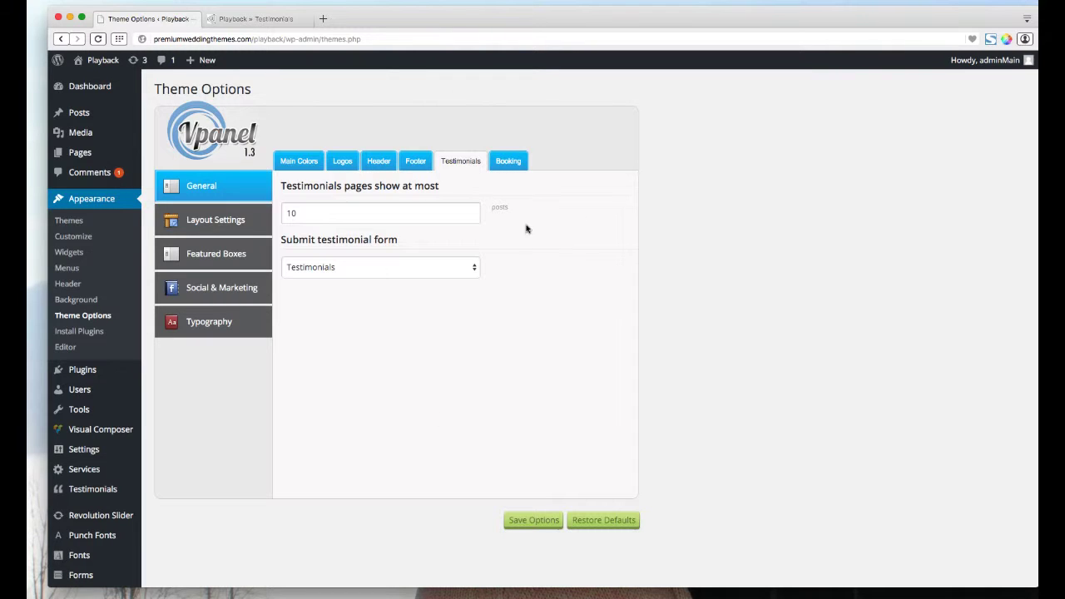
Switch the booking system to DJintelligence in the General booking options and select the text of its link.
left_click(509, 163)
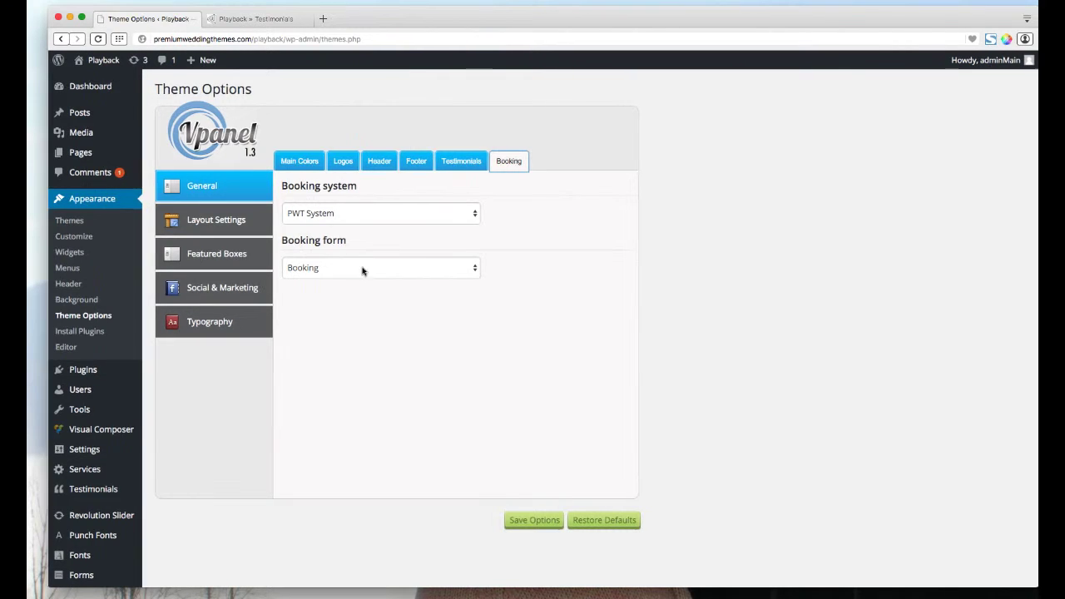
left_click(350, 217)
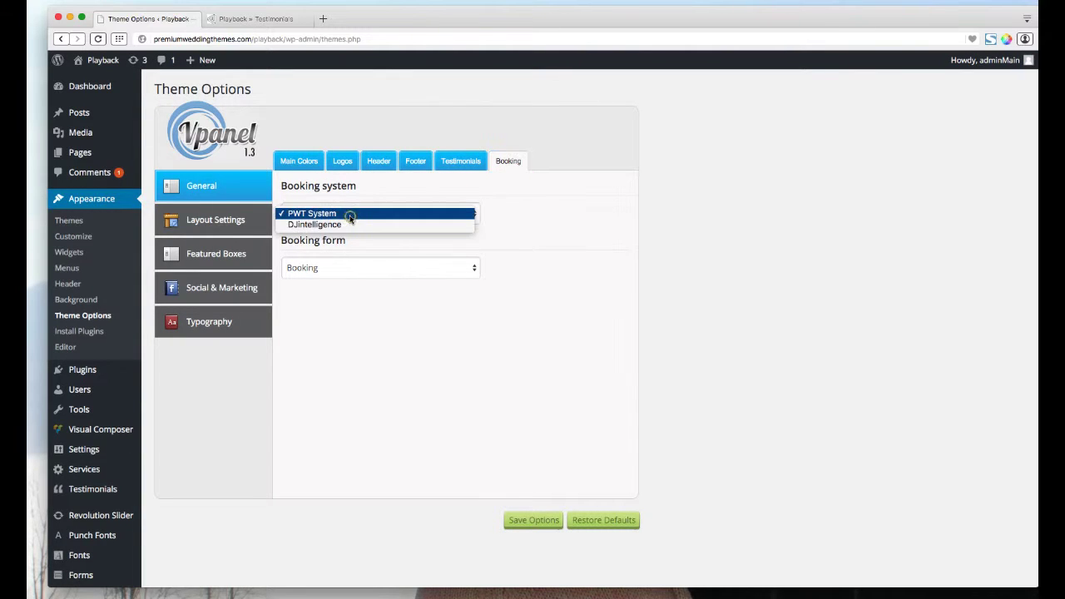
left_click(350, 225)
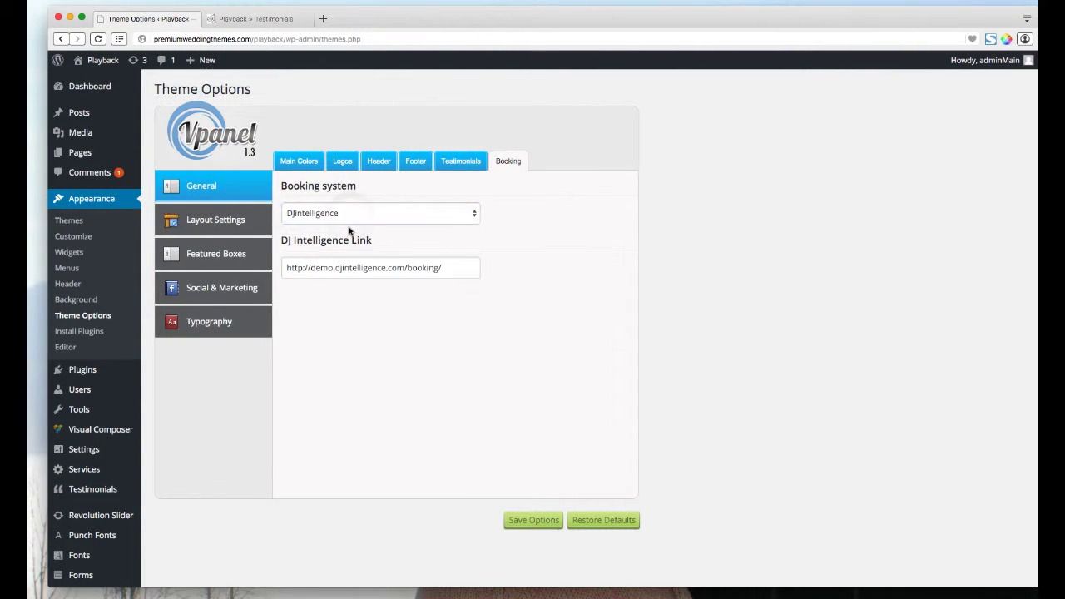
triple_click(374, 266)
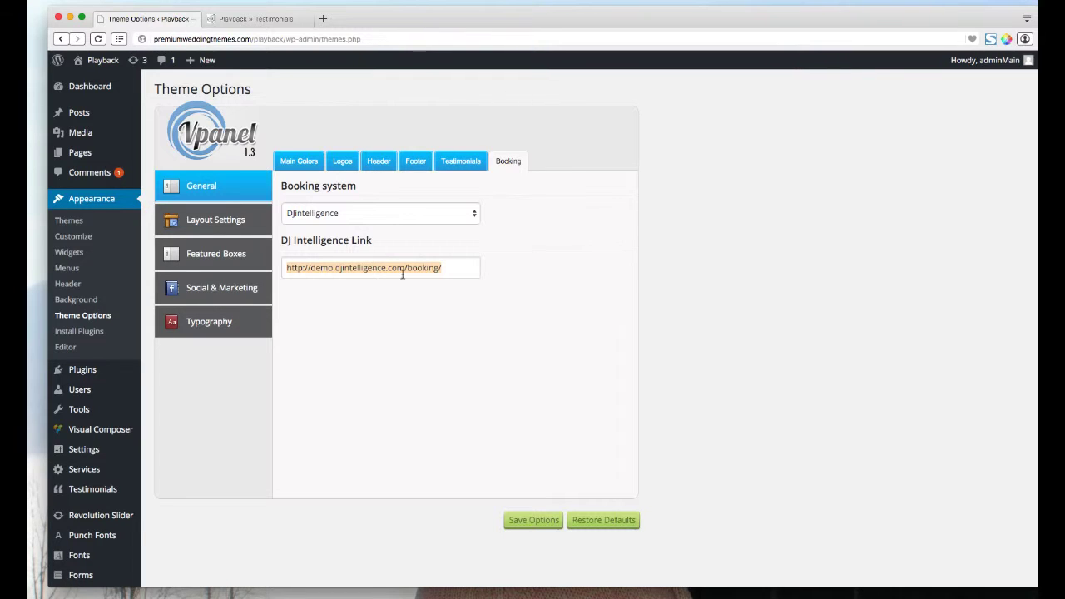
Set the booking system to PWT System and save the theme options.
left_click(338, 215)
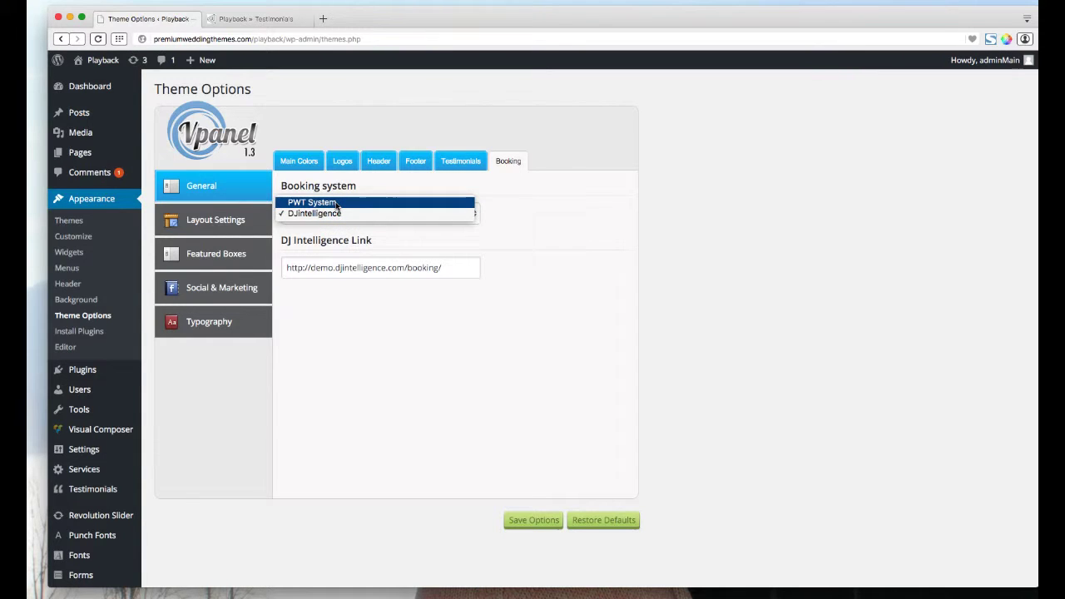
left_click(337, 204)
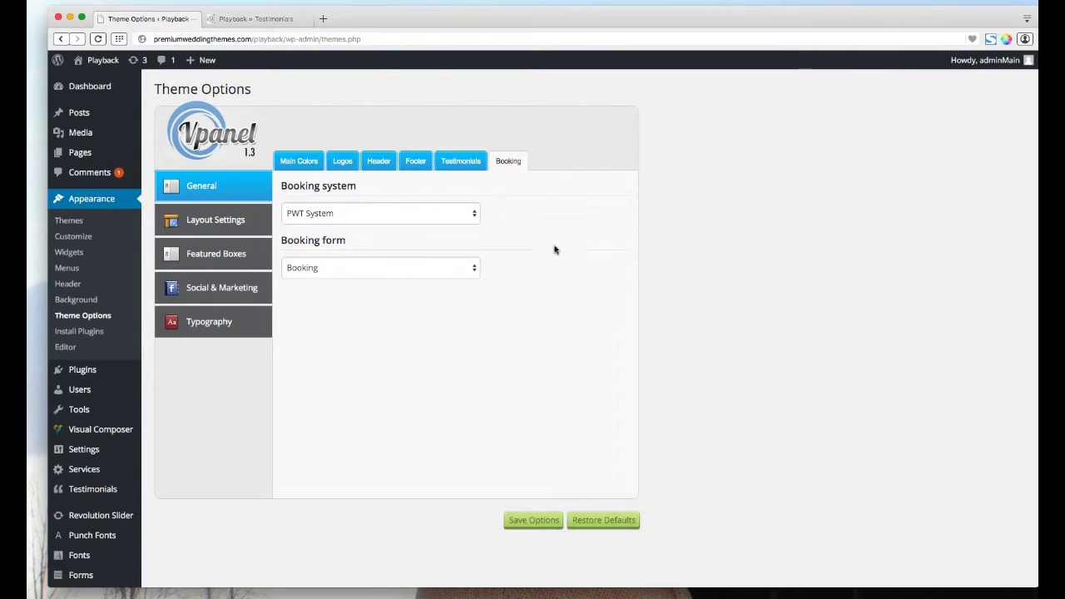
left_click(527, 520)
Examine the menu color options in the layout settings and compare them with the menu on the live site.
left_click(223, 221)
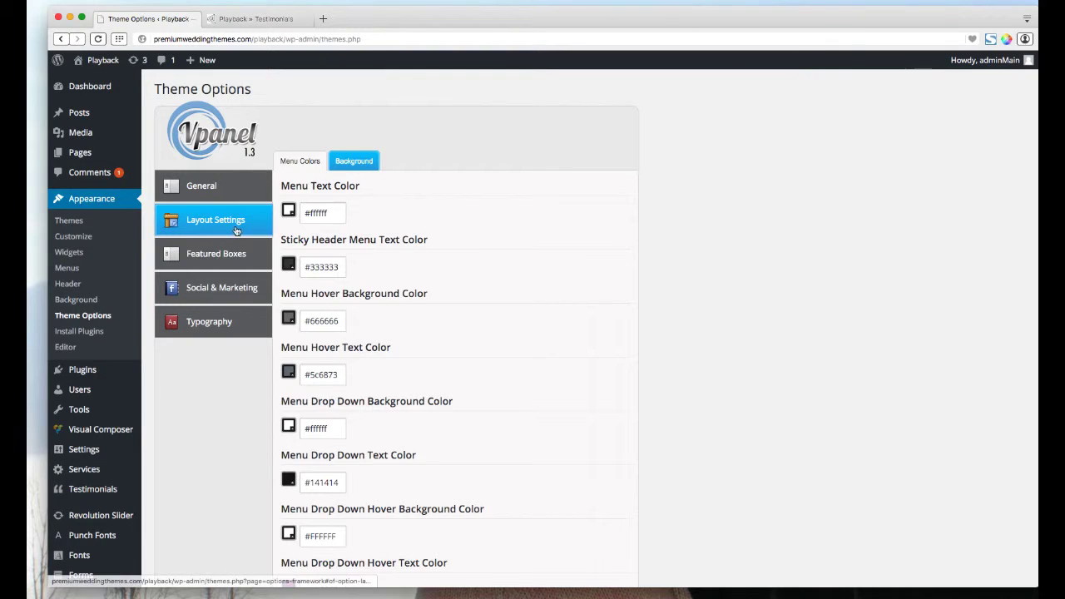
scroll(302, 186, "down", 5)
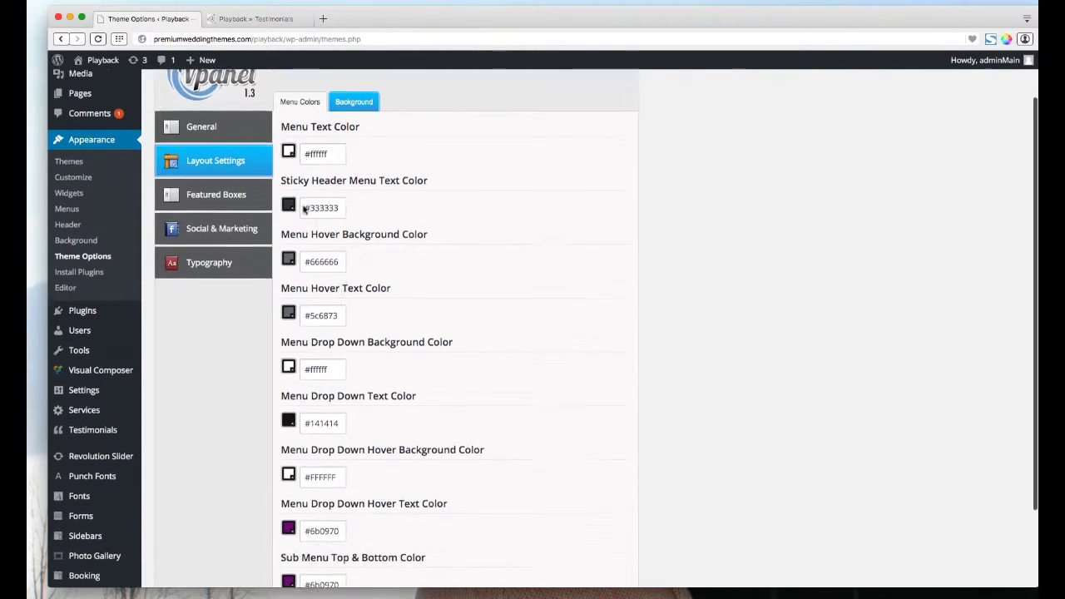
scroll(333, 241, "up", 5)
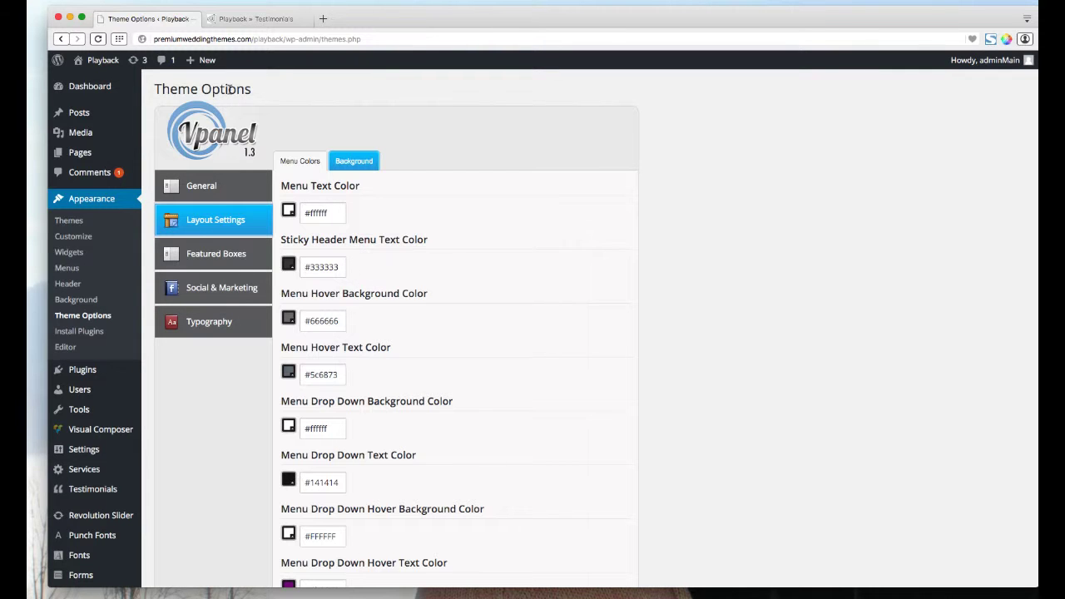
left_click(256, 19)
scroll(223, 72, "down", 3)
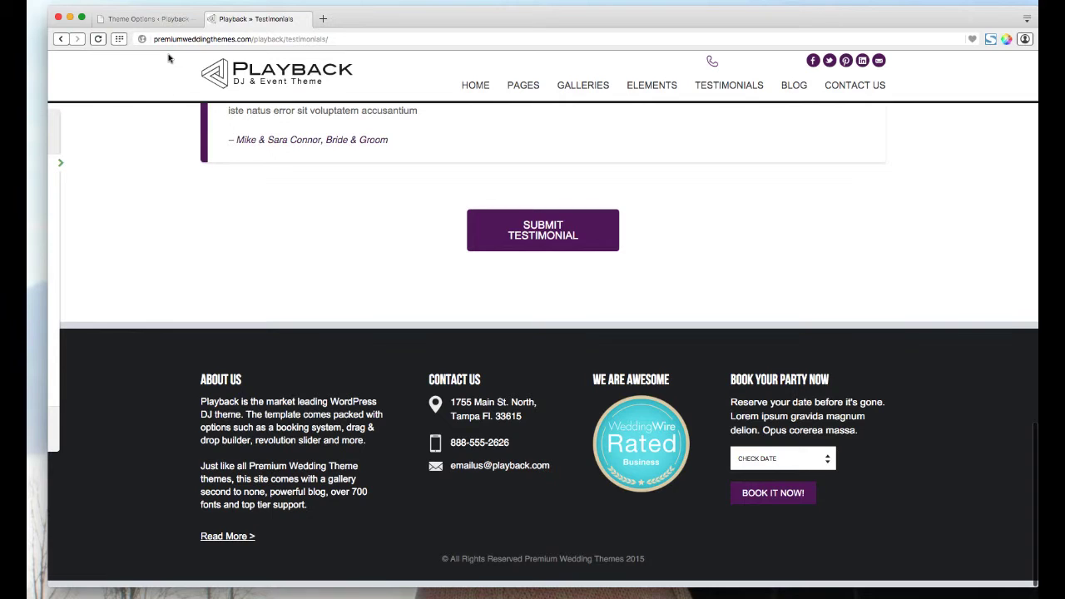
left_click(152, 22)
scroll(383, 294, "down", 1)
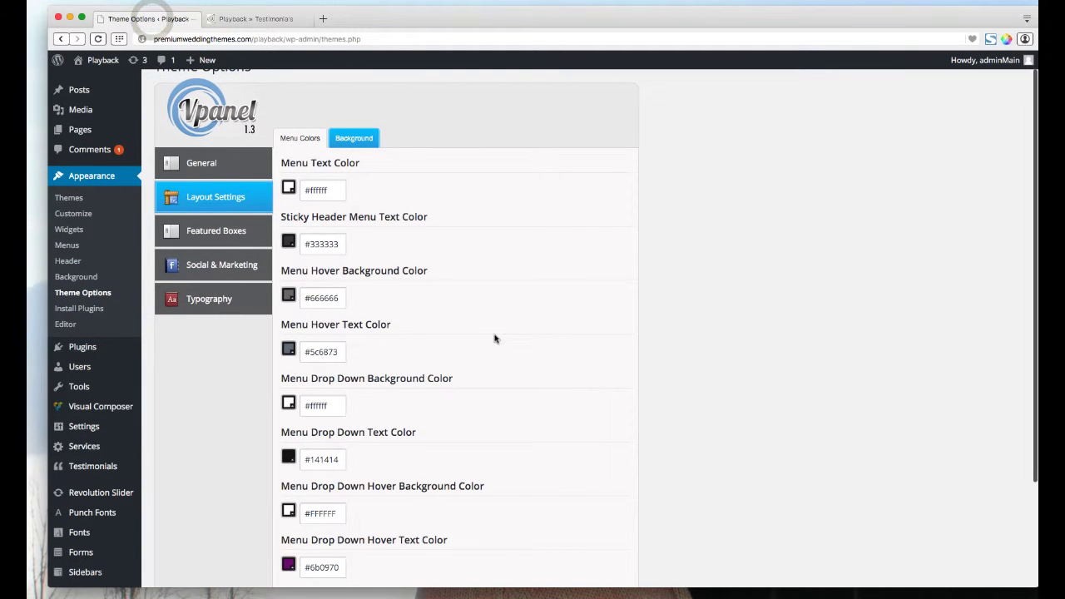
scroll(432, 309, "down", 3)
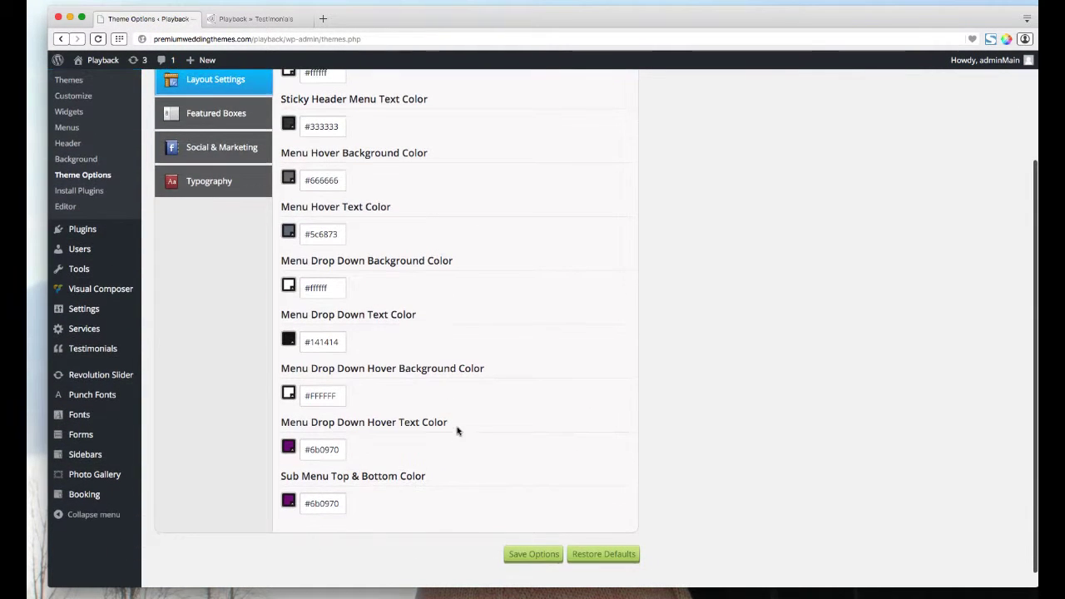
scroll(332, 508, "up", 4)
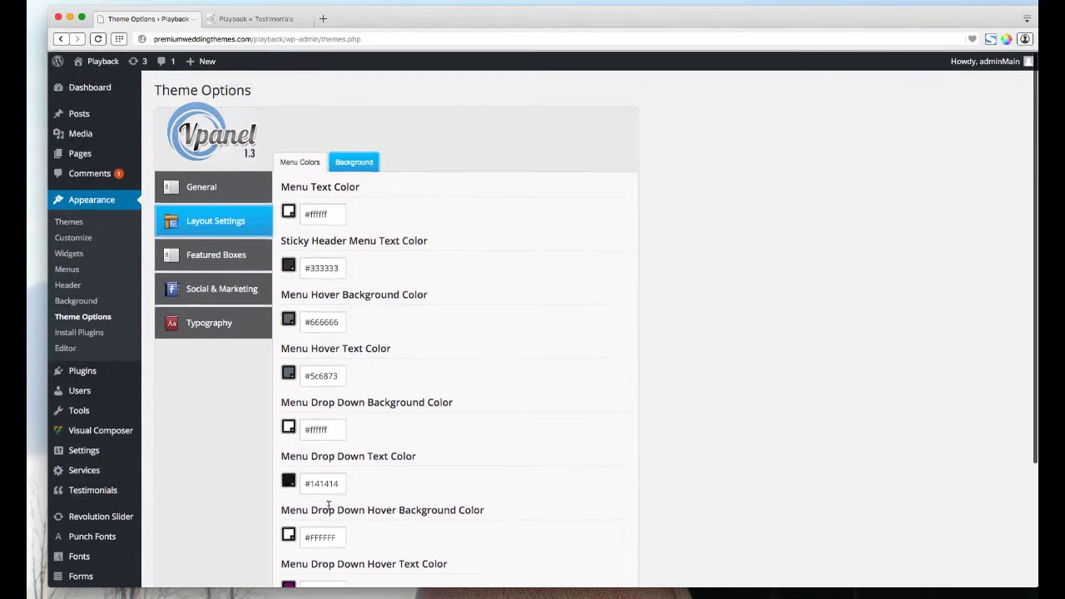
Review the layout background settings, including color, preset patterns, custom pattern upload, repeat and position.
left_click(369, 161)
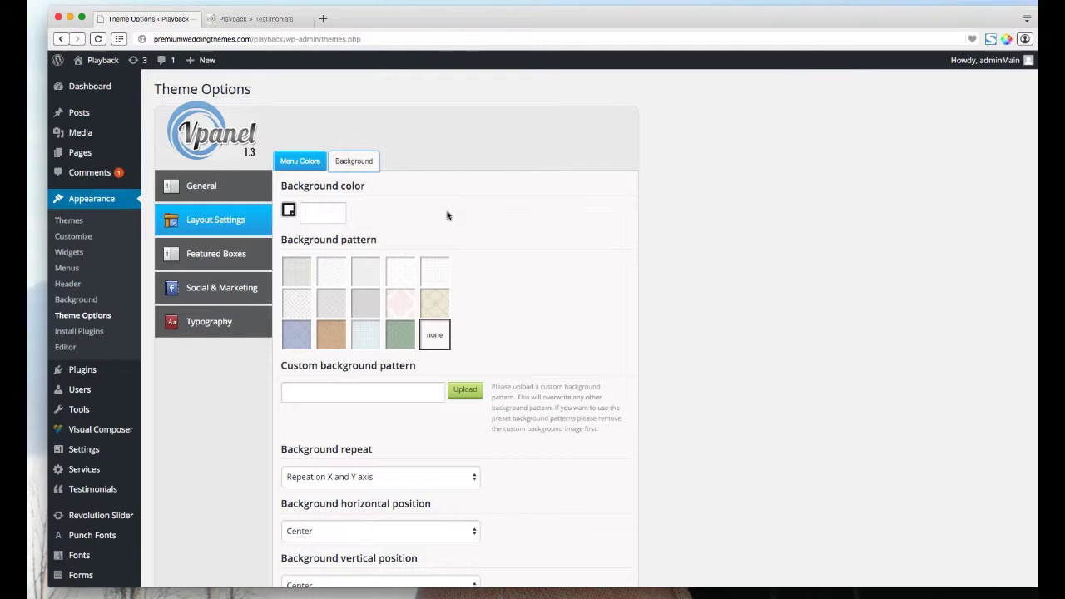
scroll(541, 333, "down", 2)
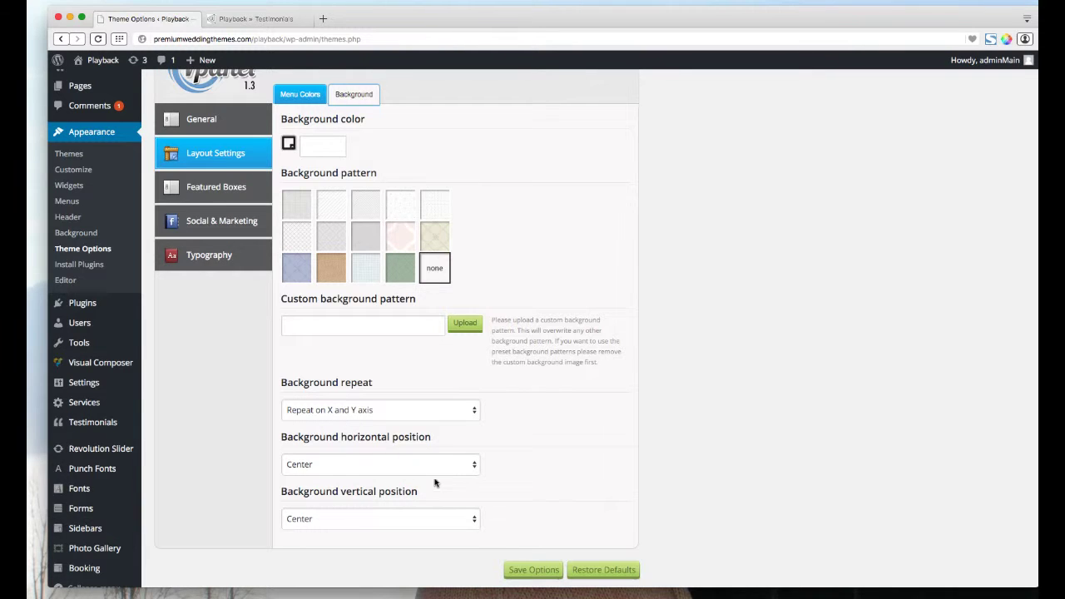
scroll(434, 483, "up", 2)
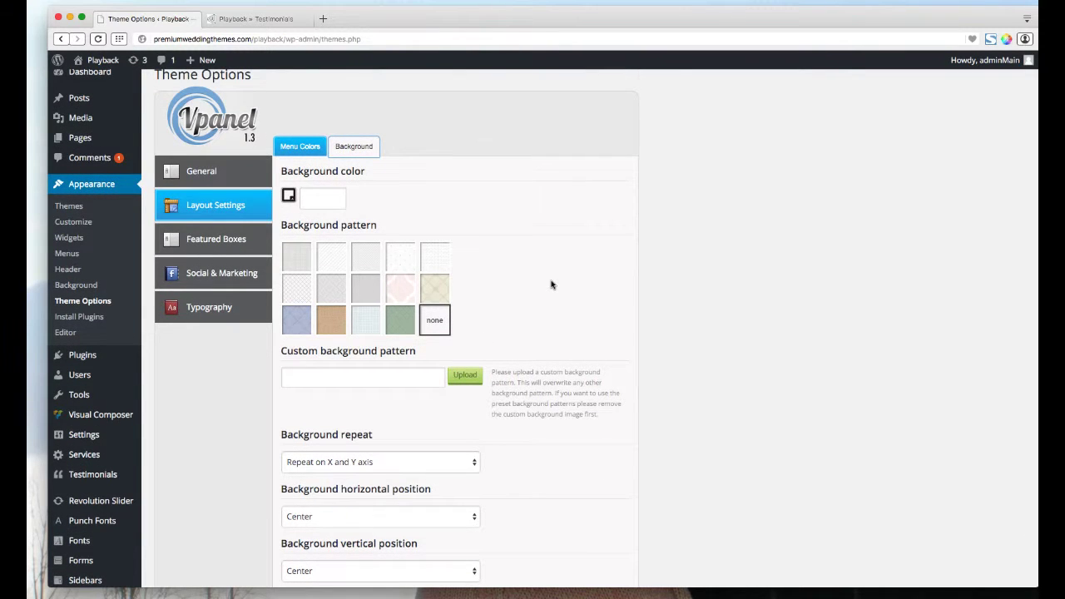
Review the type, title, content, thumbnail and URL settings of featured boxes 1, 2 and 3.
left_click(200, 239)
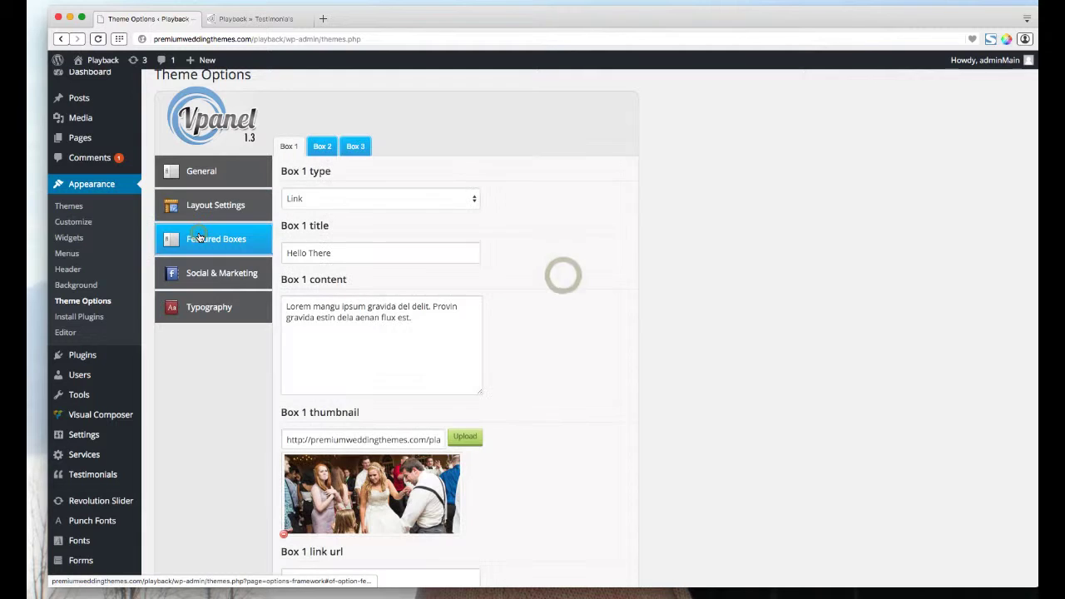
scroll(319, 133, "down", 2)
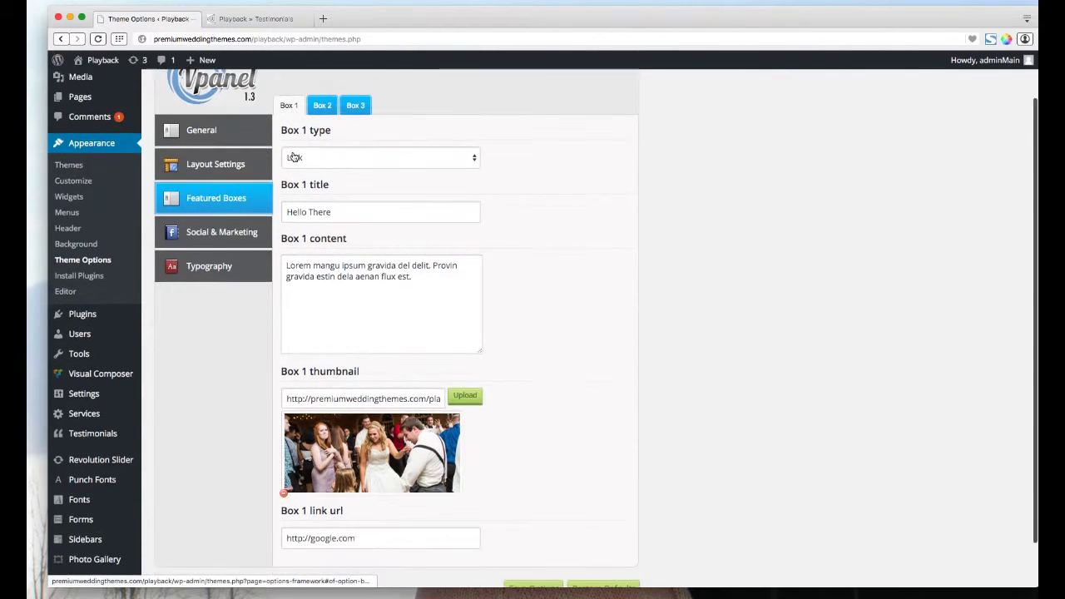
left_click(322, 113)
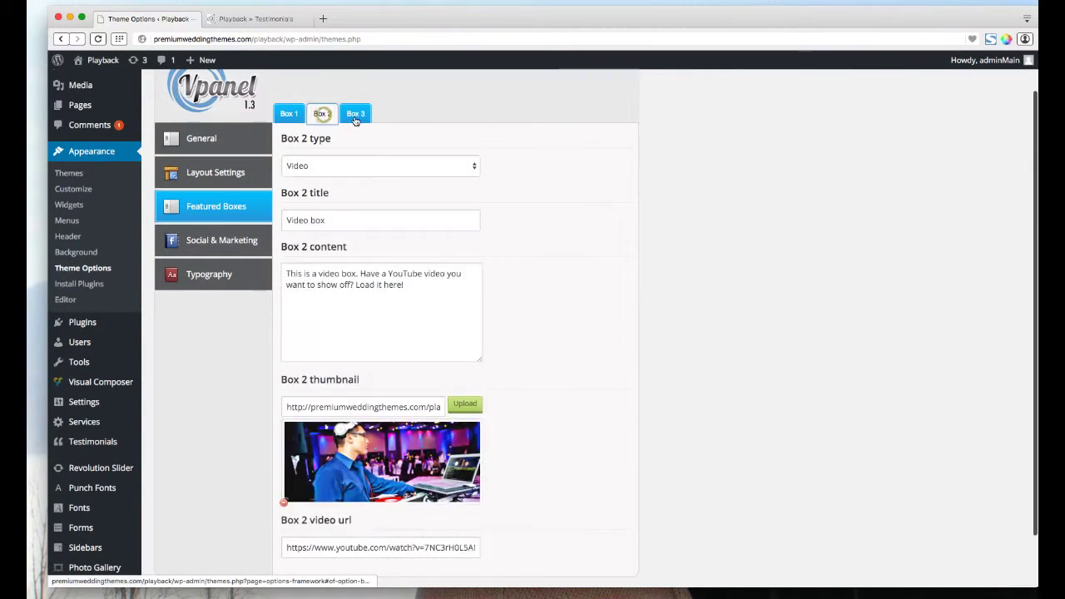
left_click(356, 114)
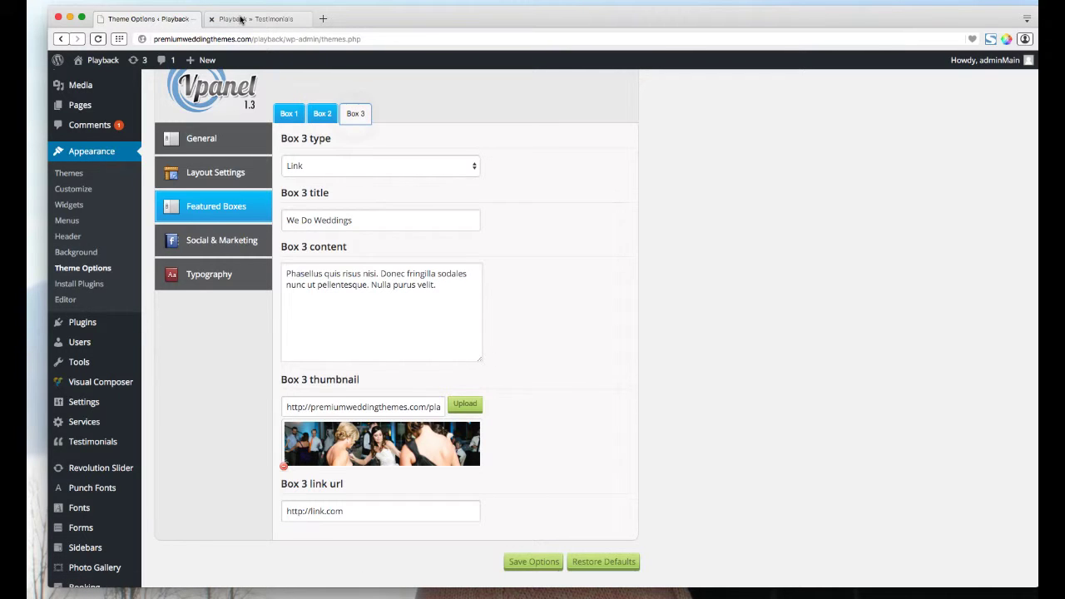
left_click(284, 117)
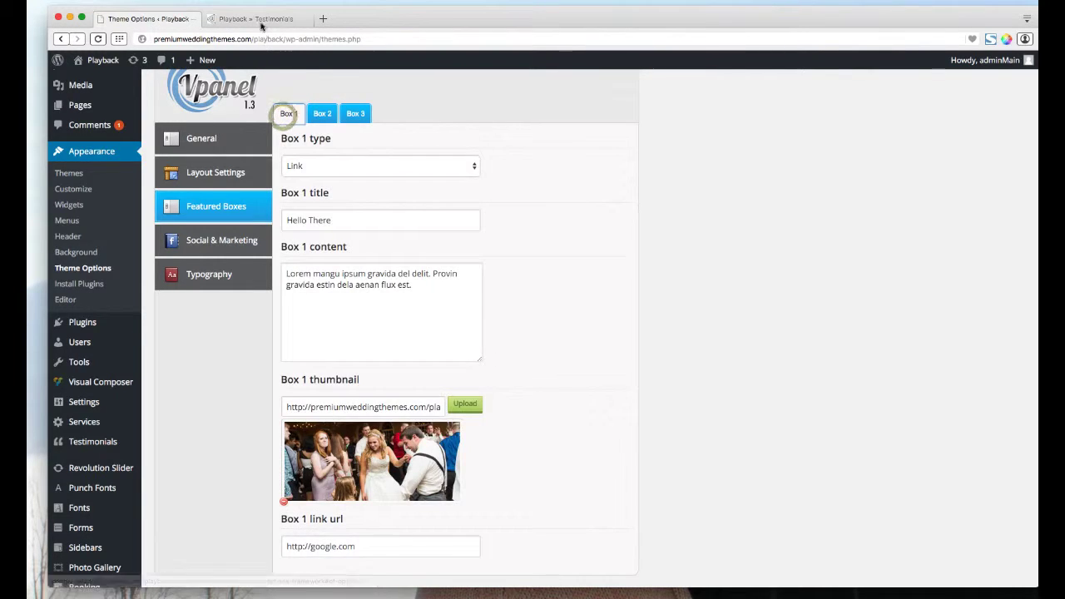
Open the live site's home page and locate the three featured boxes.
left_click(258, 19)
scroll(523, 242, "up", 1)
scroll(523, 241, "up", 5)
left_click(317, 69)
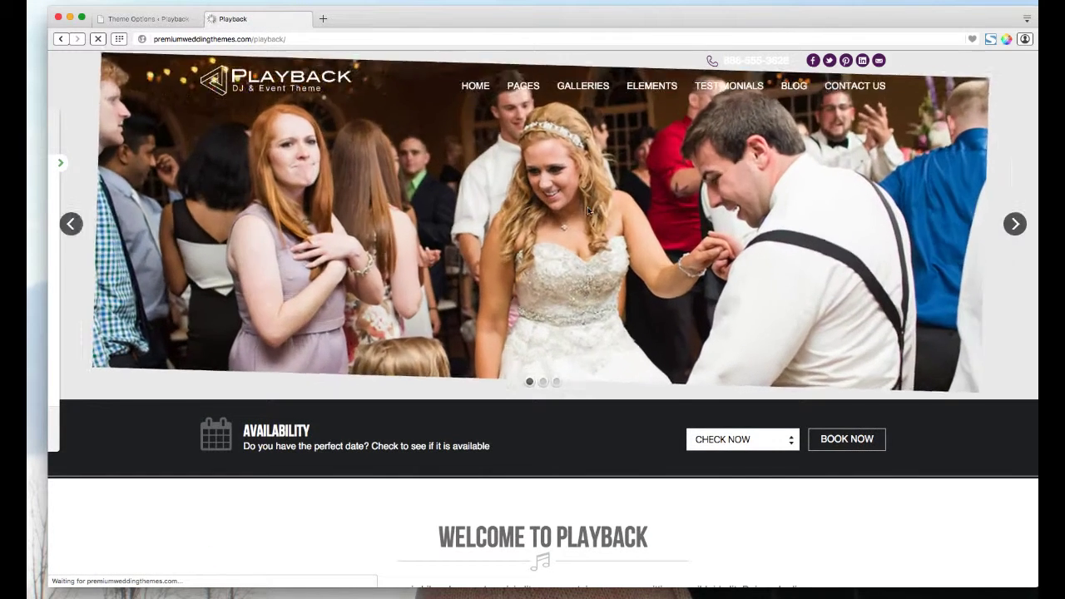
scroll(596, 214, "down", 5)
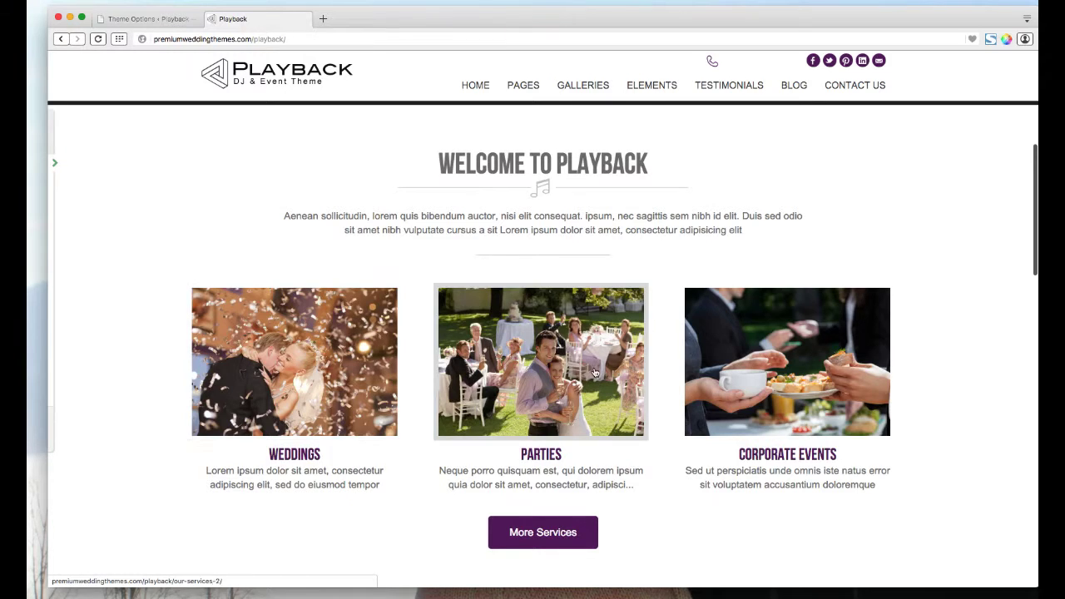
scroll(766, 353, "down", 3)
scroll(770, 359, "up", 3)
scroll(770, 360, "down", 8)
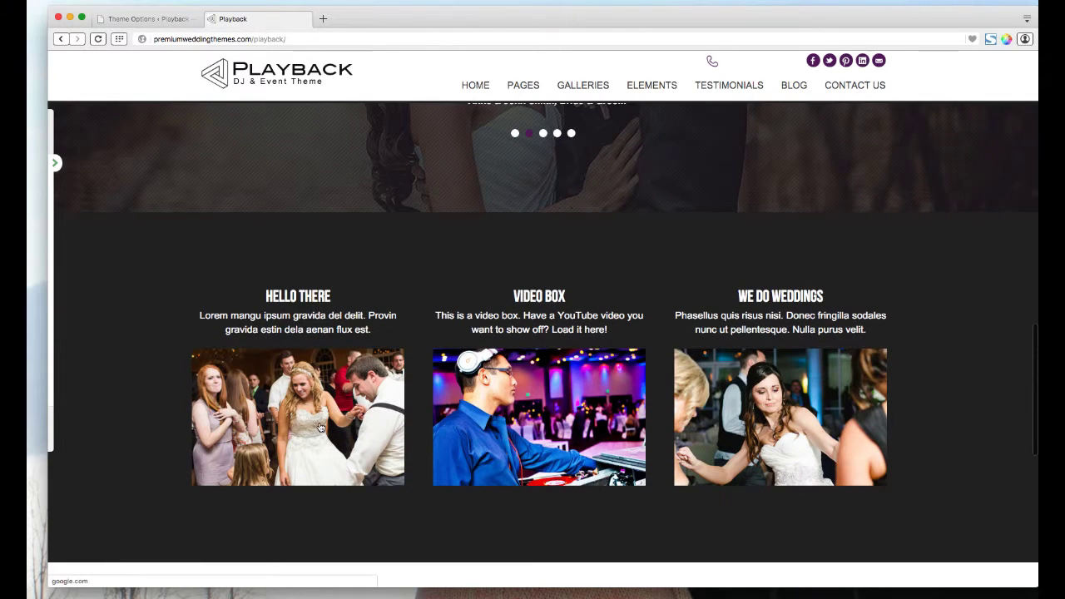
Test the Hello There box's link and the Video Box's popup video on the live home page.
scroll(759, 436, "down", 1)
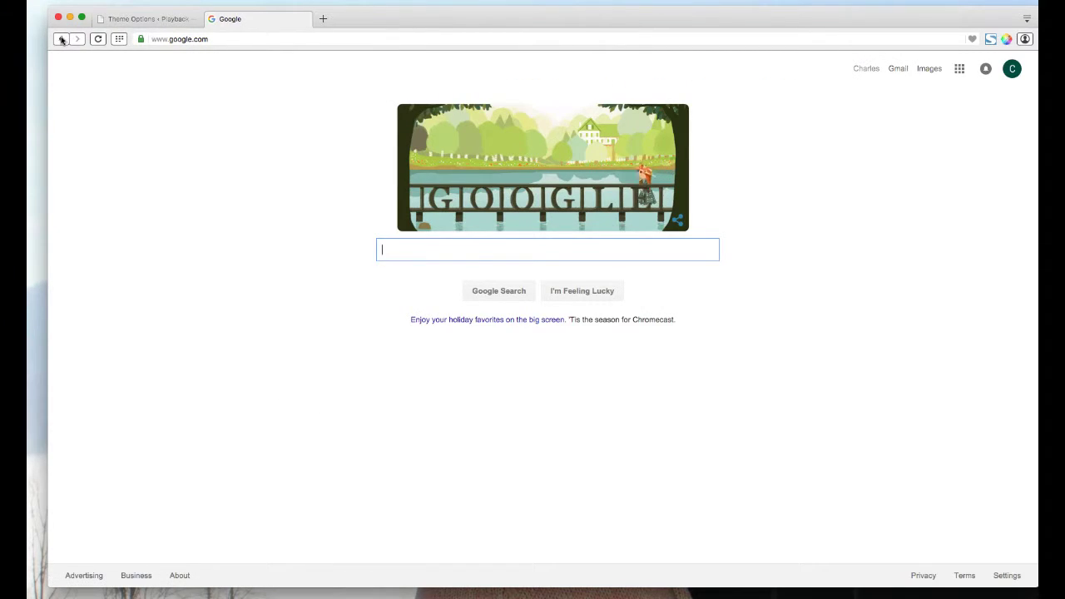
left_click(61, 39)
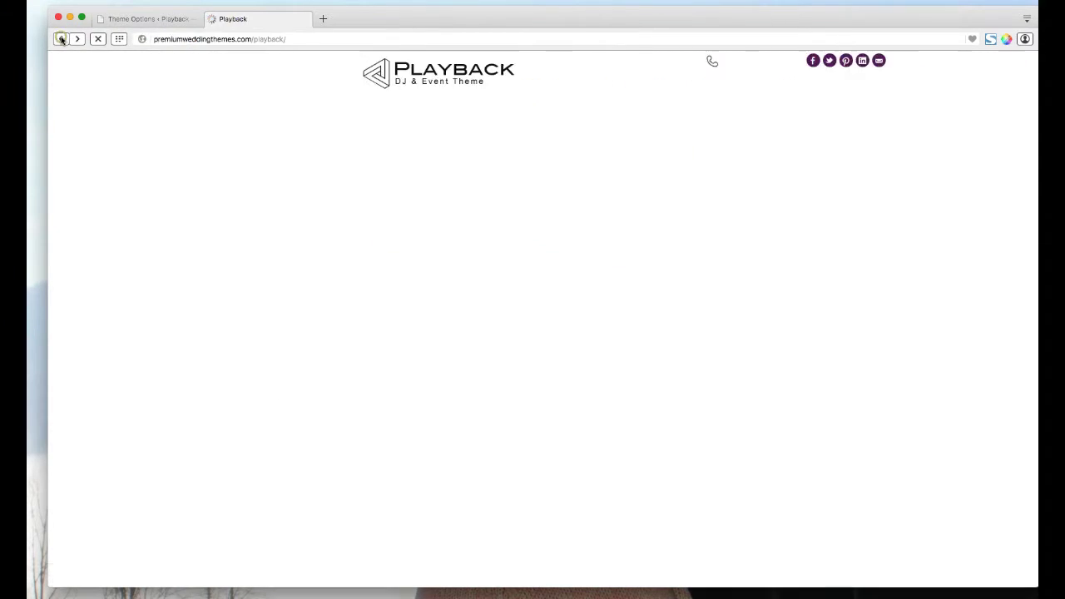
mouse_move(546, 91)
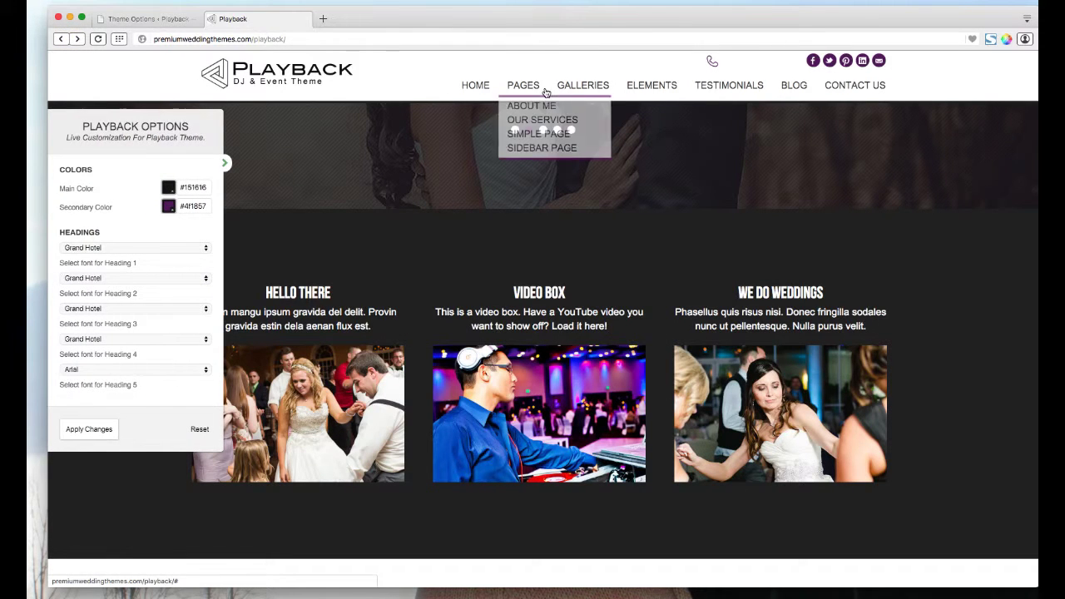
left_click(498, 418)
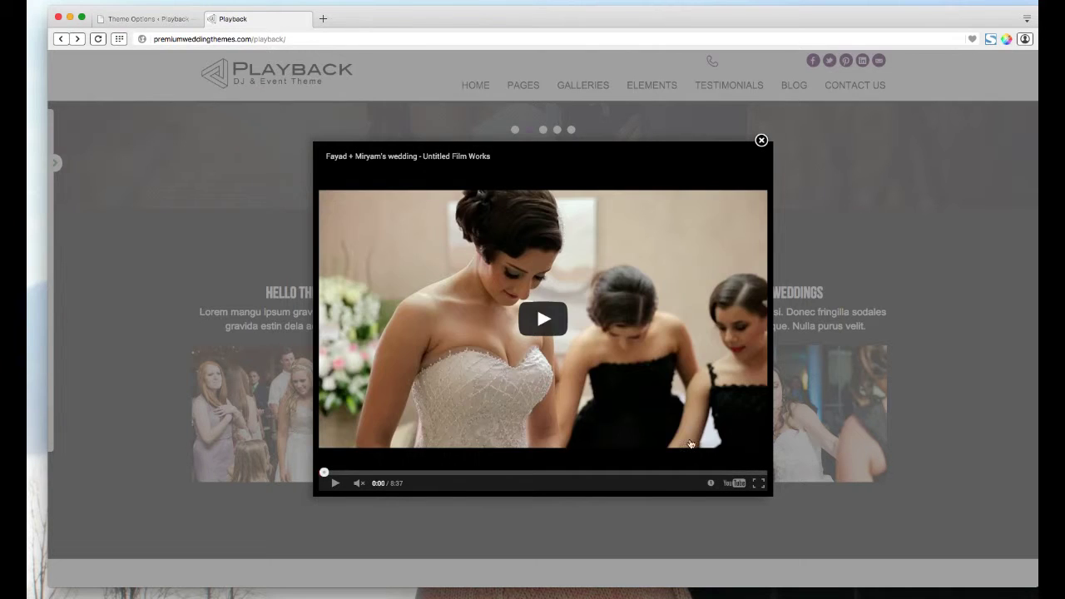
left_click(763, 142)
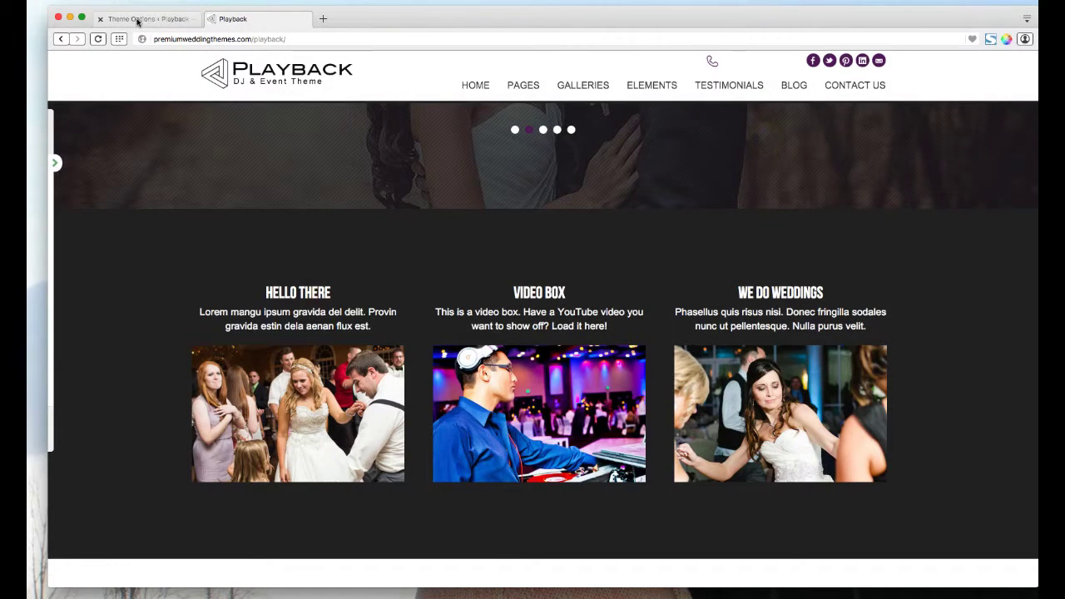
Return to Theme Options and check which box types are available for featured box 1.
left_click(138, 20)
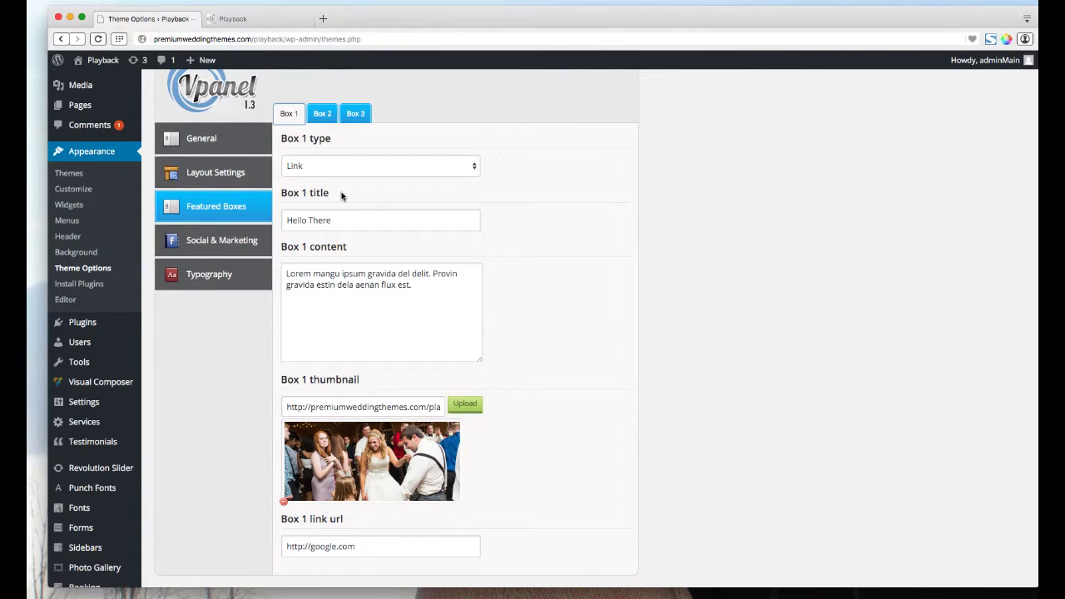
left_click(378, 171)
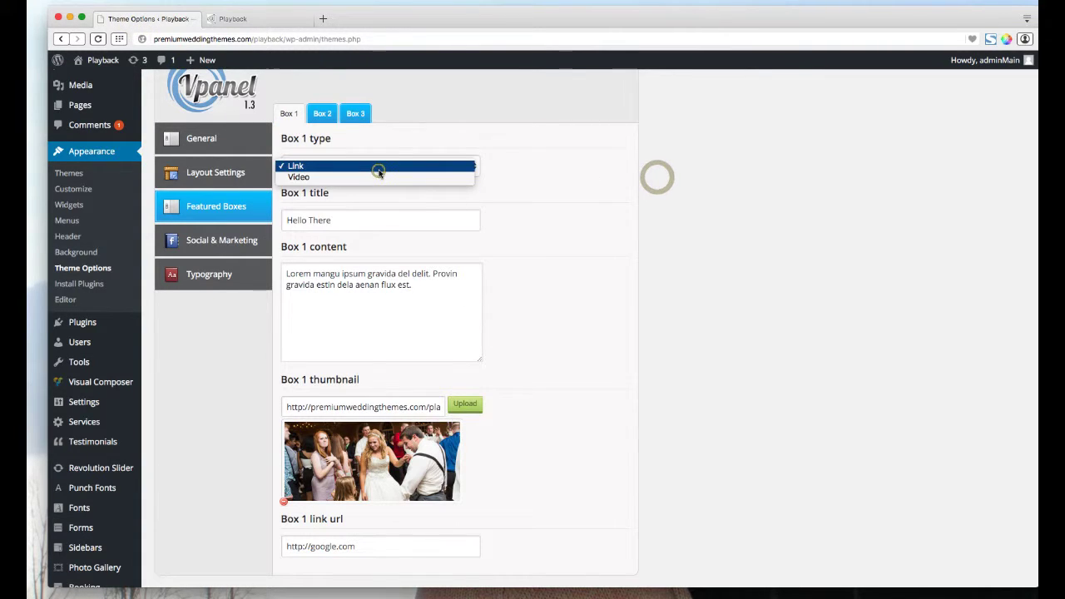
left_click(618, 173)
scroll(337, 399, "down", 2)
scroll(322, 309, "up", 2)
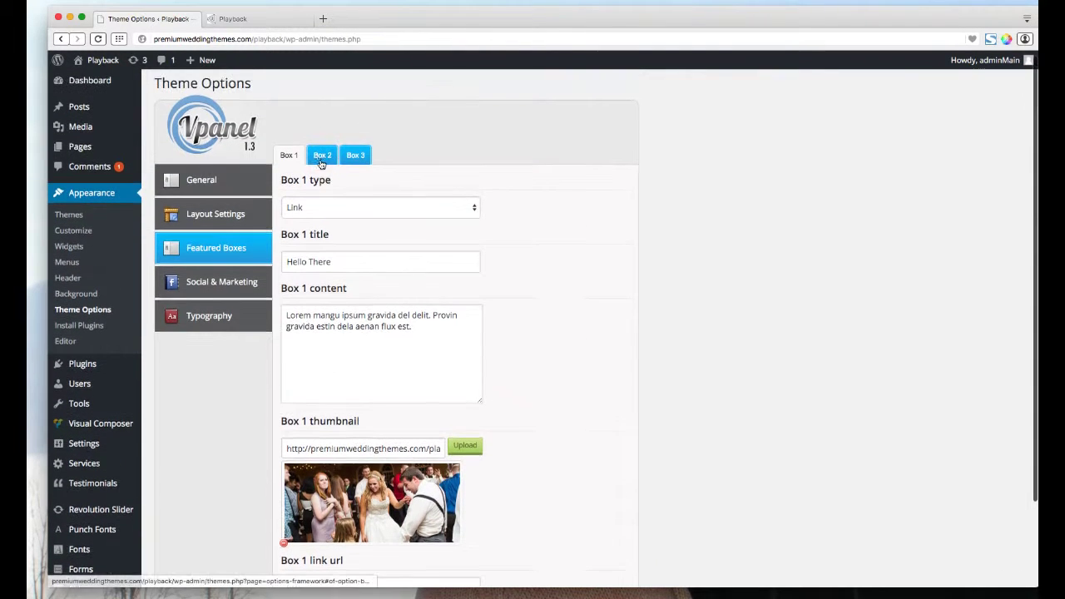
Review the settings of featured box 2 and select its video URL.
left_click(322, 155)
scroll(597, 275, "down", 3)
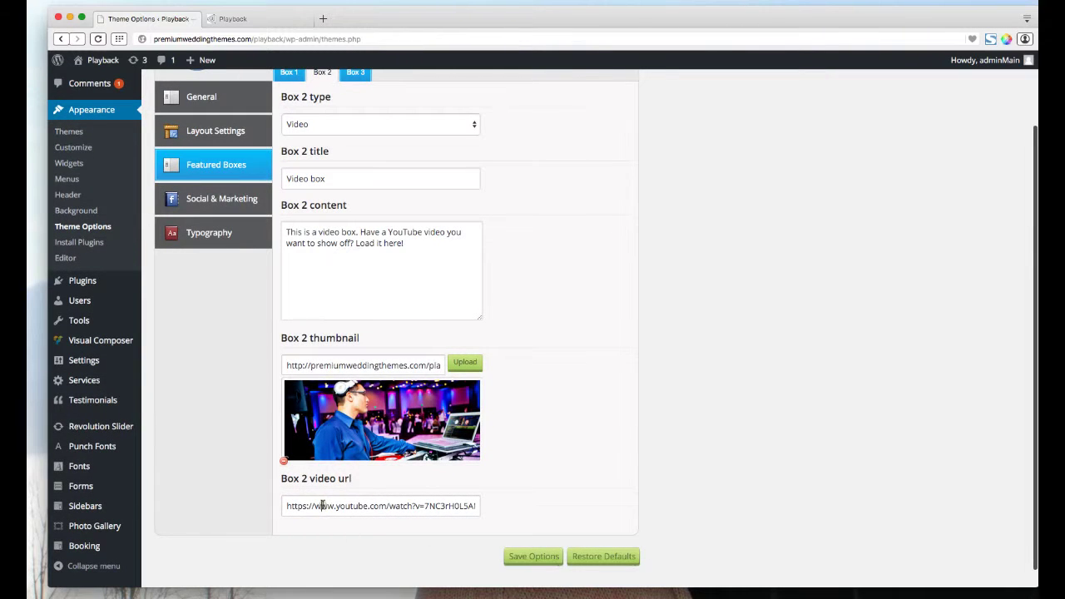
triple_click(322, 505)
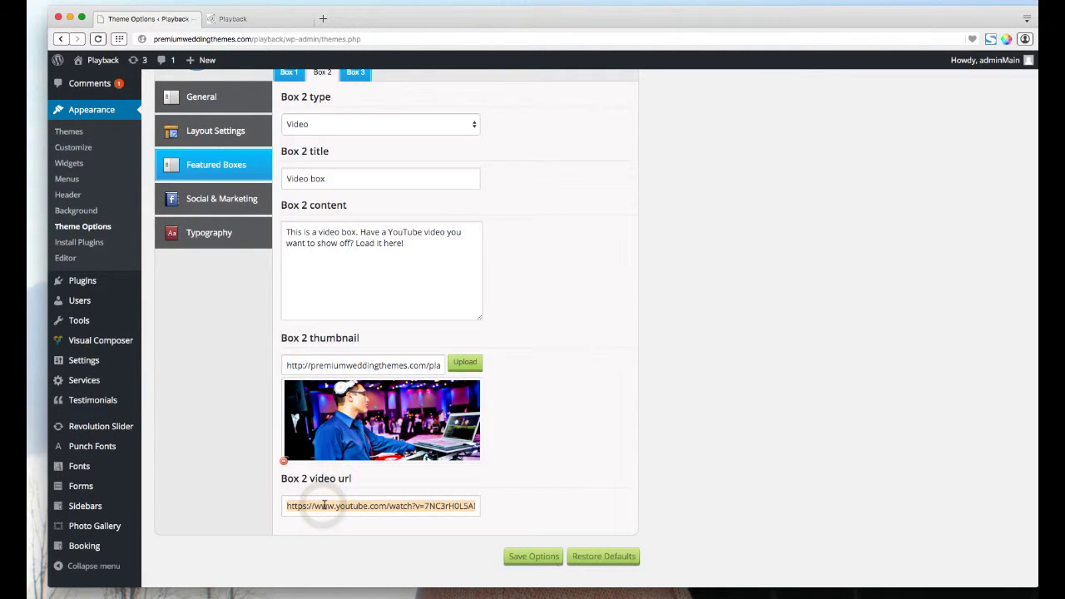
Examine the full YouTube address in featured box 2's video URL.
scroll(526, 435, "down", 1)
double_click(337, 487)
triple_click(294, 486)
left_click(294, 486)
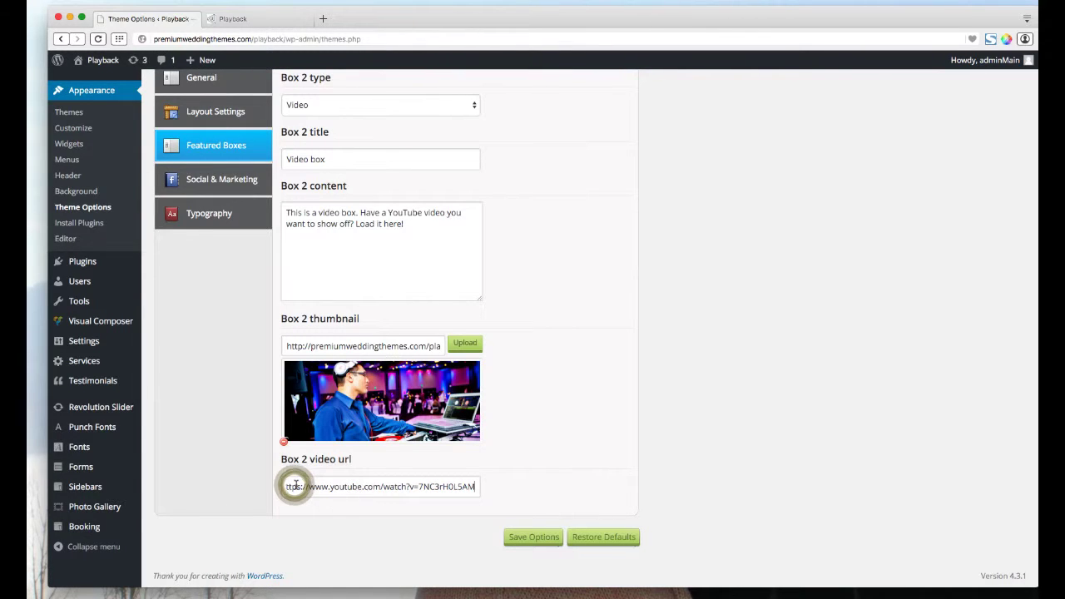
scroll(345, 488, "left", 1)
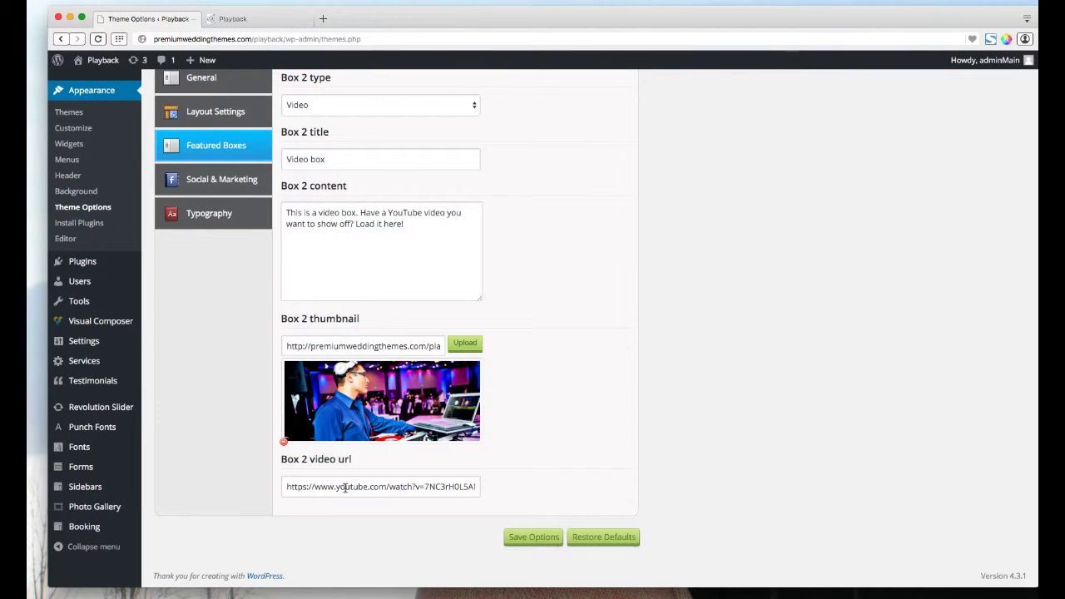
scroll(561, 491, "up", 5)
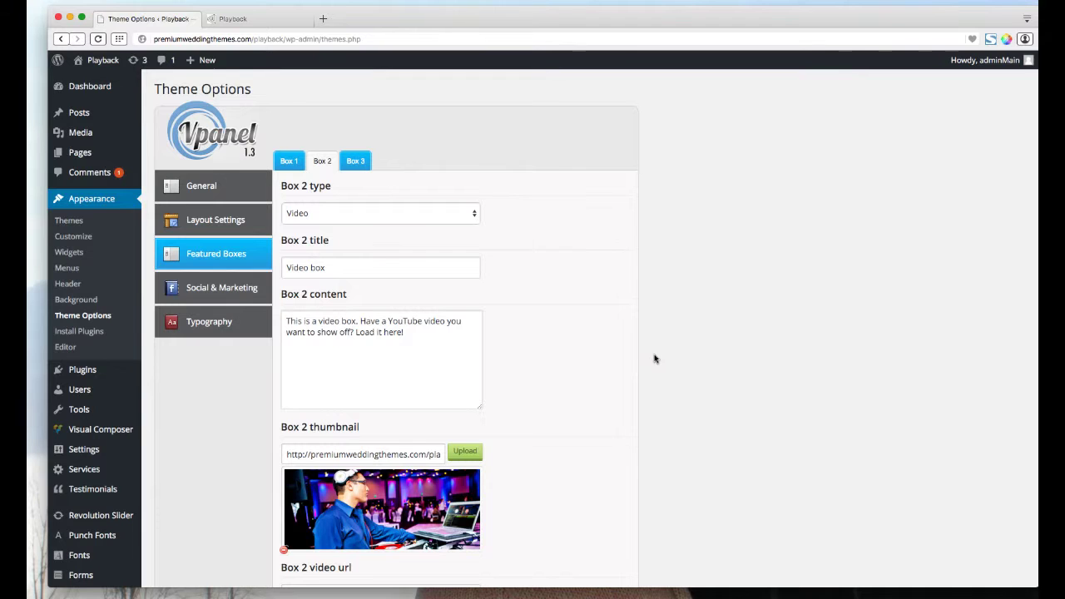
Open the settings of featured box 3 and remove its thumbnail image.
left_click(357, 163)
scroll(356, 161, "down", 2)
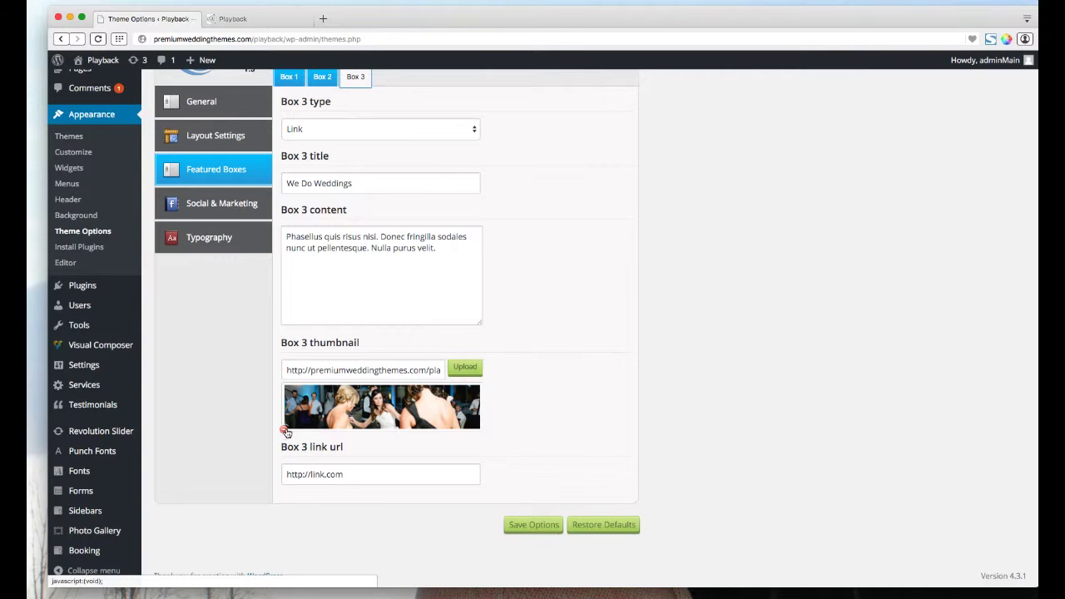
left_click(284, 431)
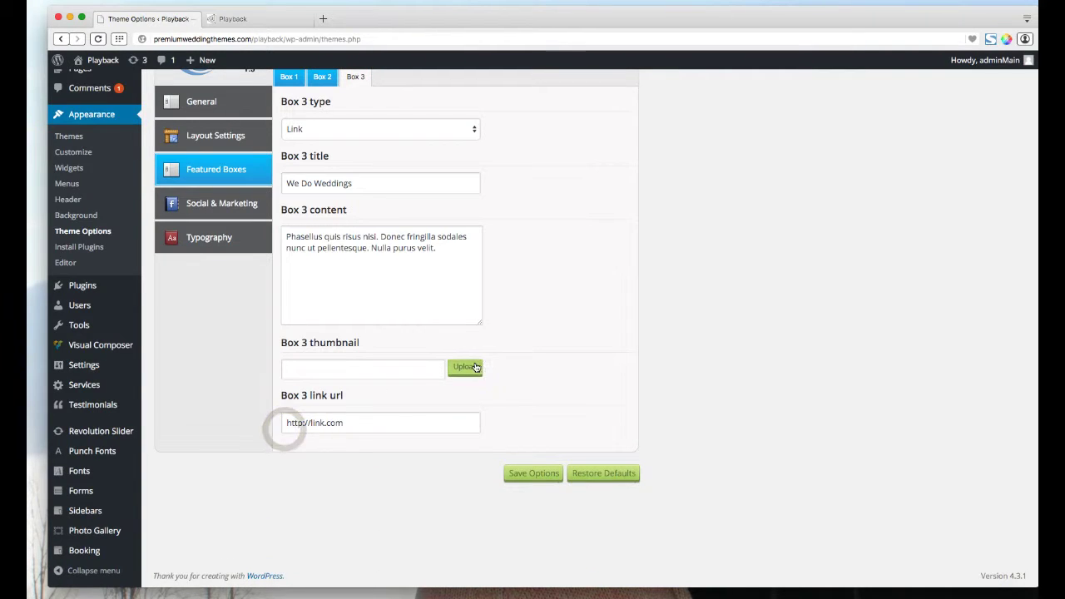
Set featured box 3's thumbnail to the dancing3 image from the media library at Full Size.
left_click(471, 367)
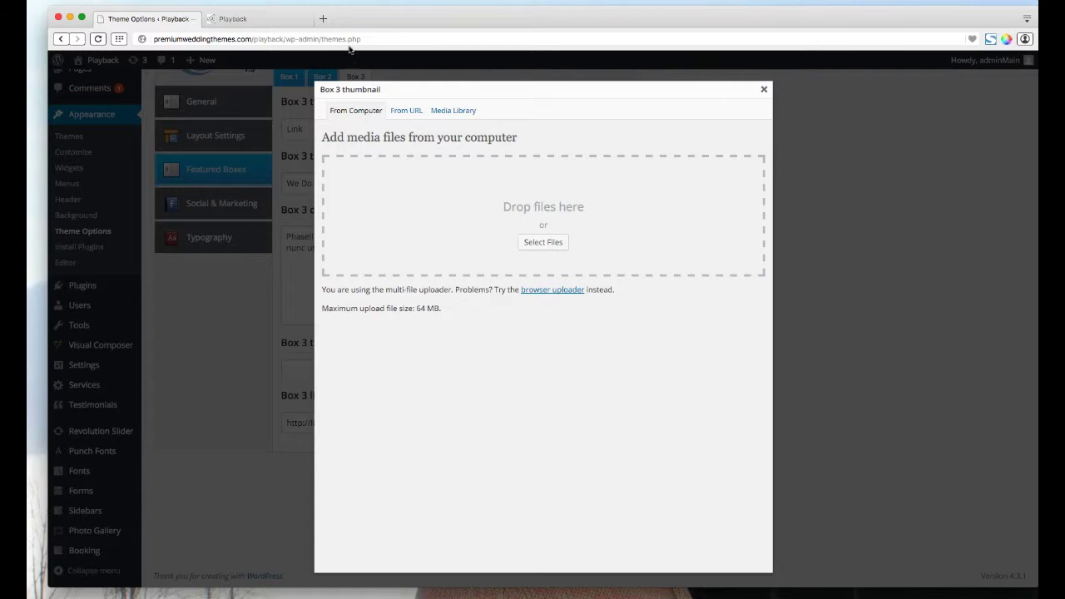
left_click(451, 113)
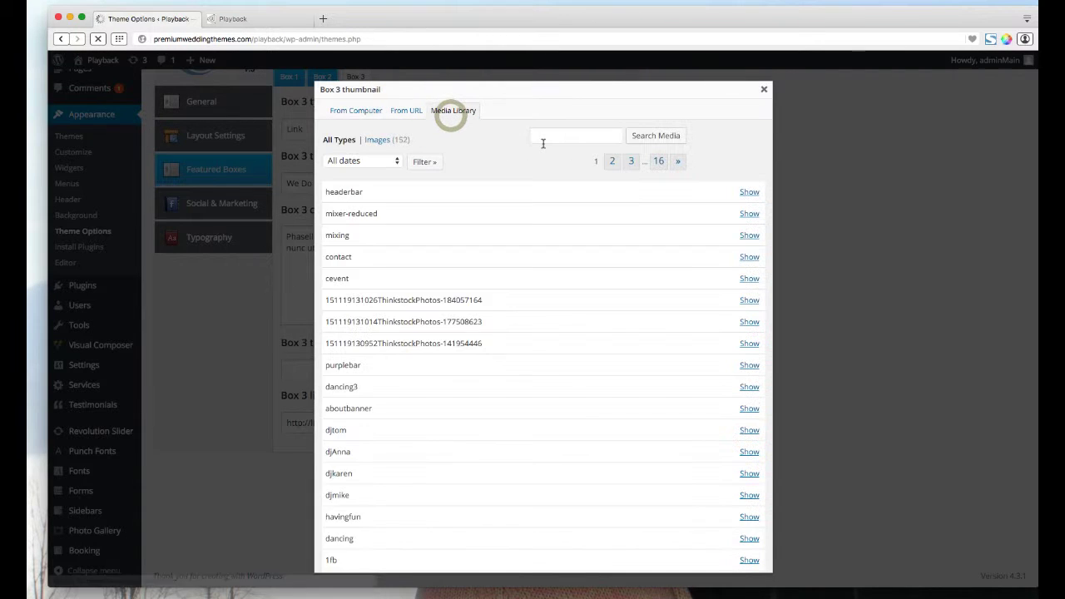
left_click(749, 388)
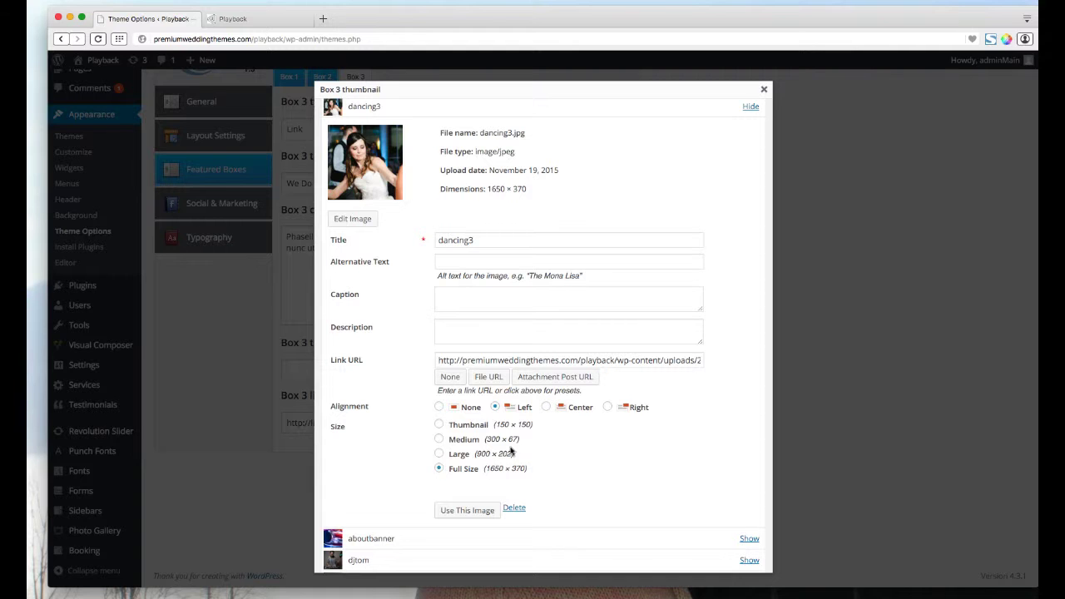
scroll(571, 428, "down", 3)
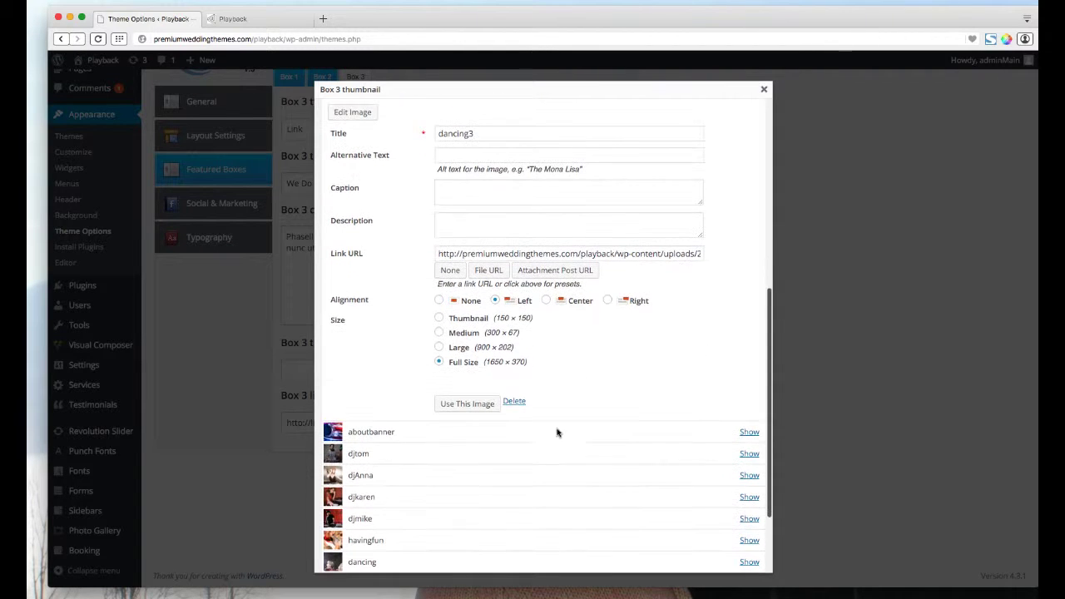
scroll(458, 418, "down", 3)
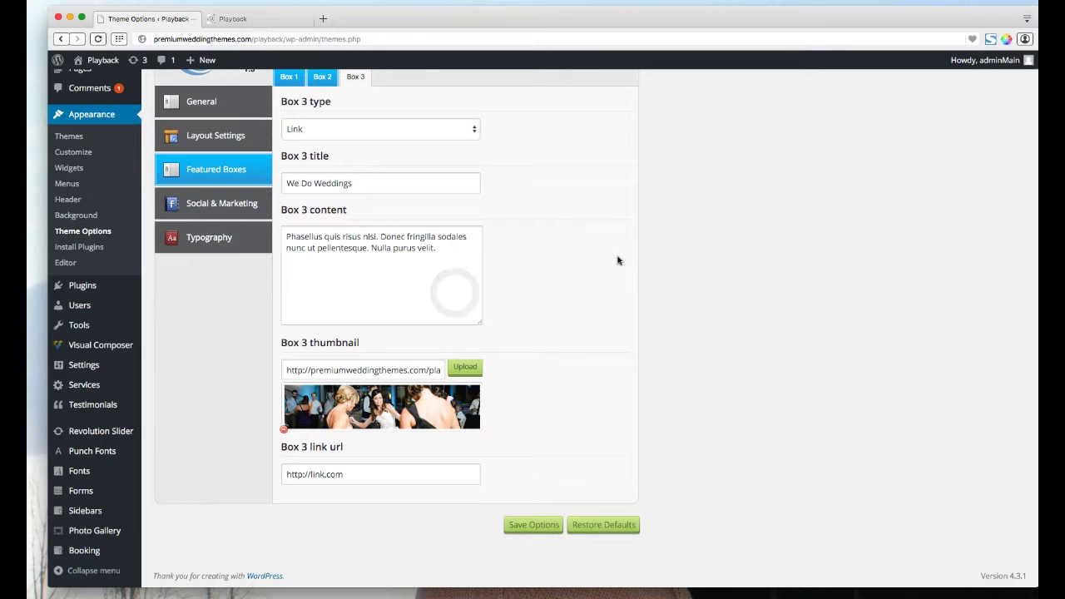
Save the theme options and check the three featured boxes on the live home page.
left_click(523, 525)
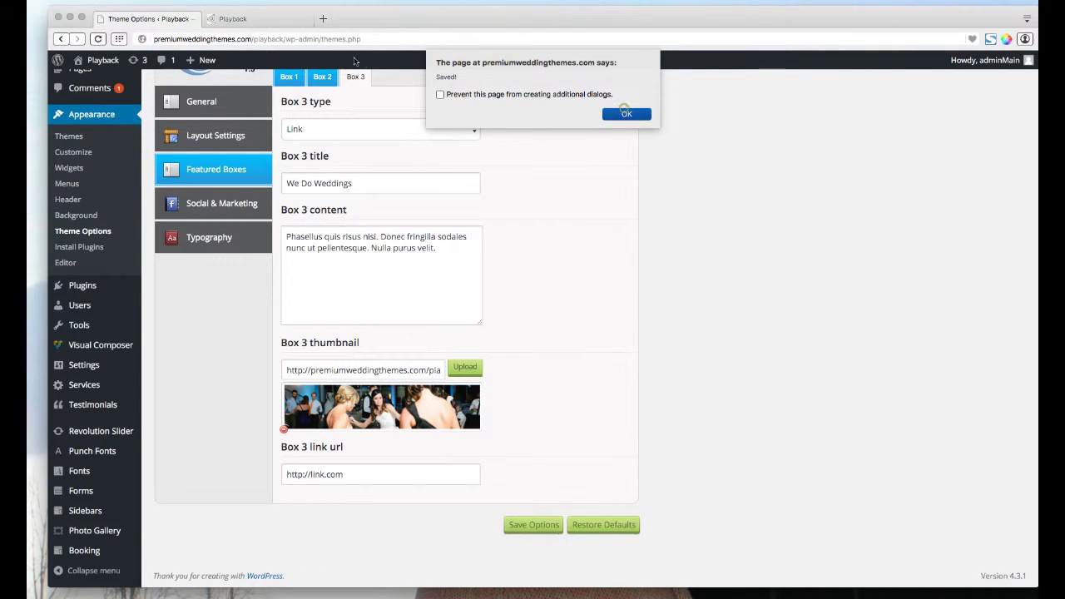
left_click(254, 19)
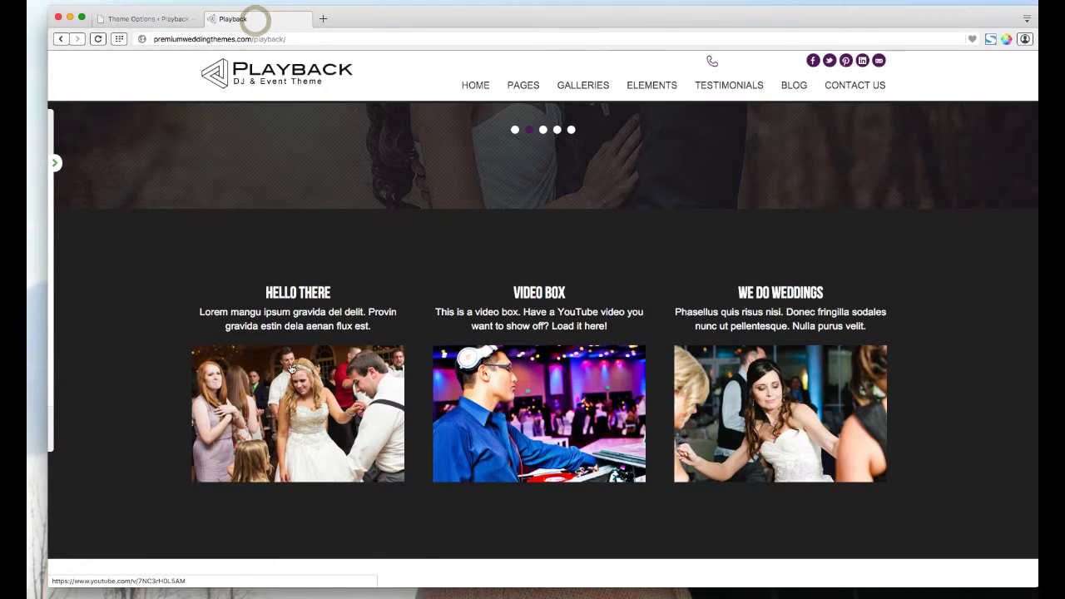
left_click(148, 18)
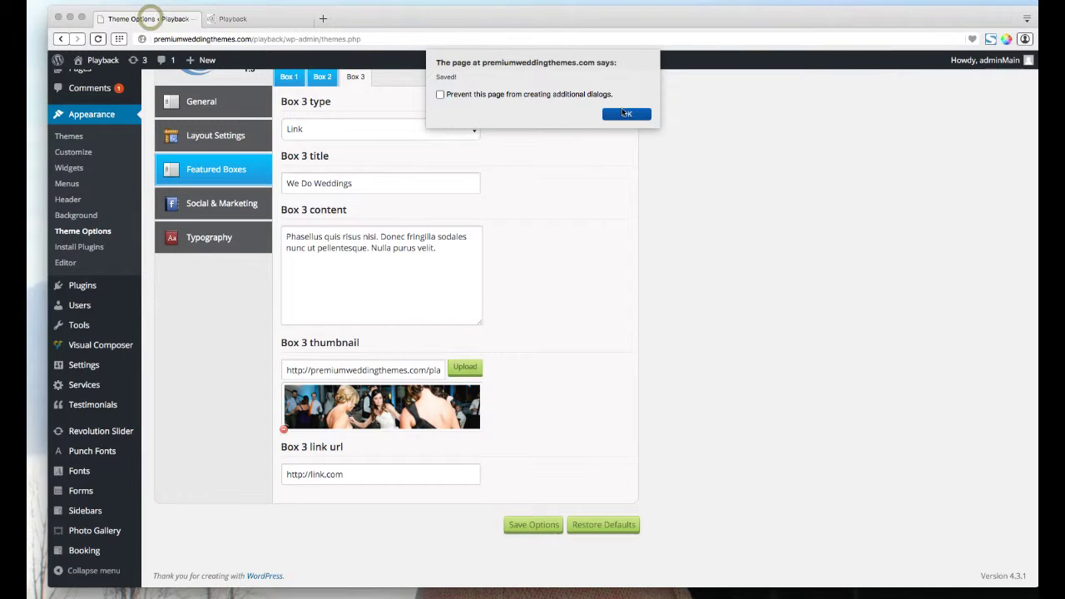
left_click(626, 113)
scroll(646, 266, "up", 2)
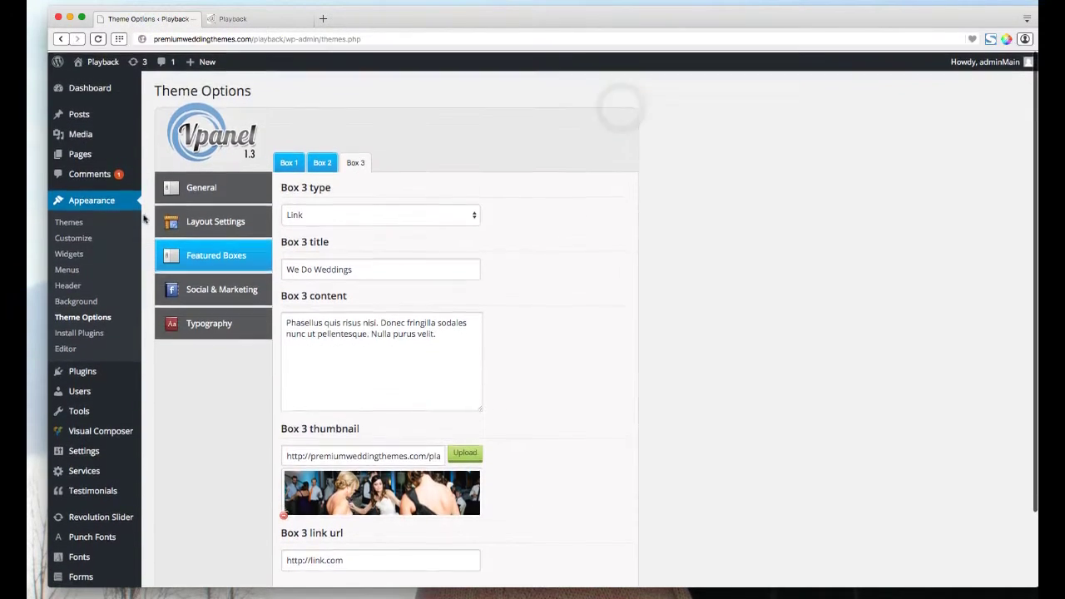
Open the Social & Marketing options and select the placeholder in the Facebook URL.
left_click(205, 290)
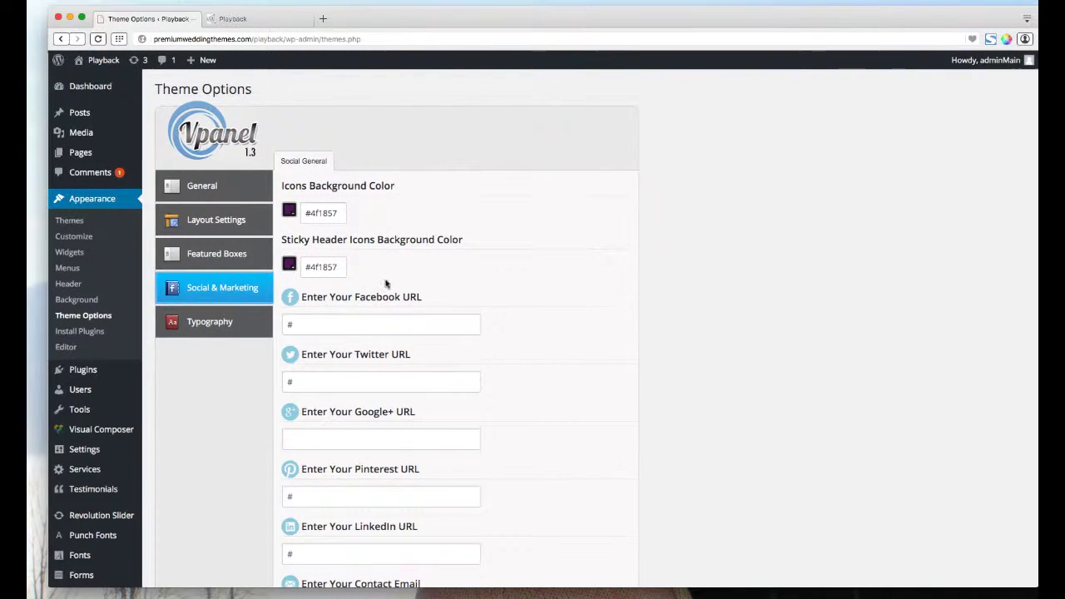
scroll(358, 309, "down", 1)
left_click(353, 322)
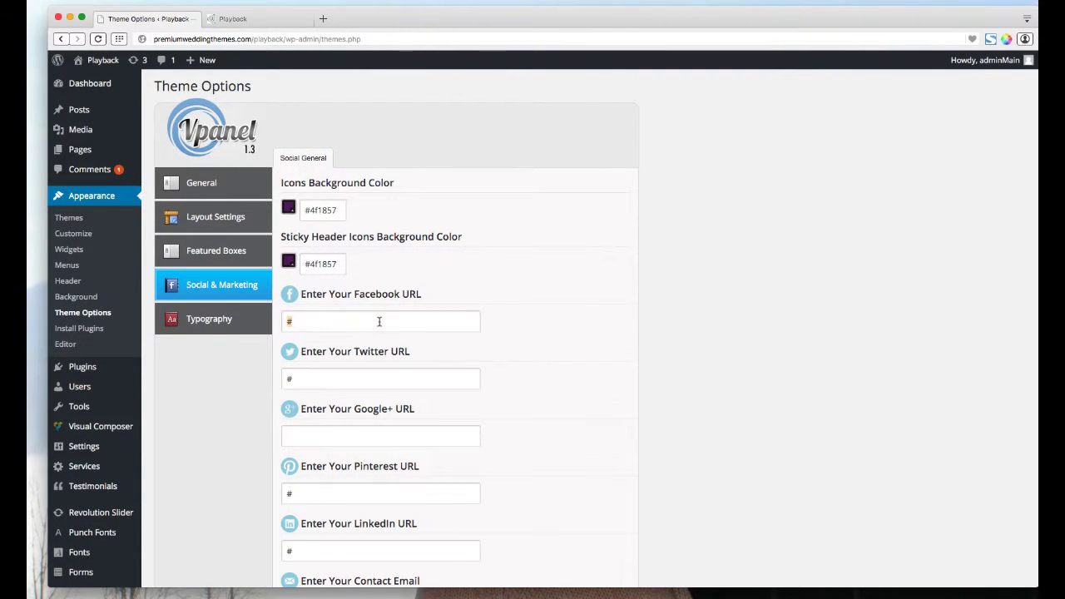
scroll(350, 333, "down", 1)
left_click(331, 320)
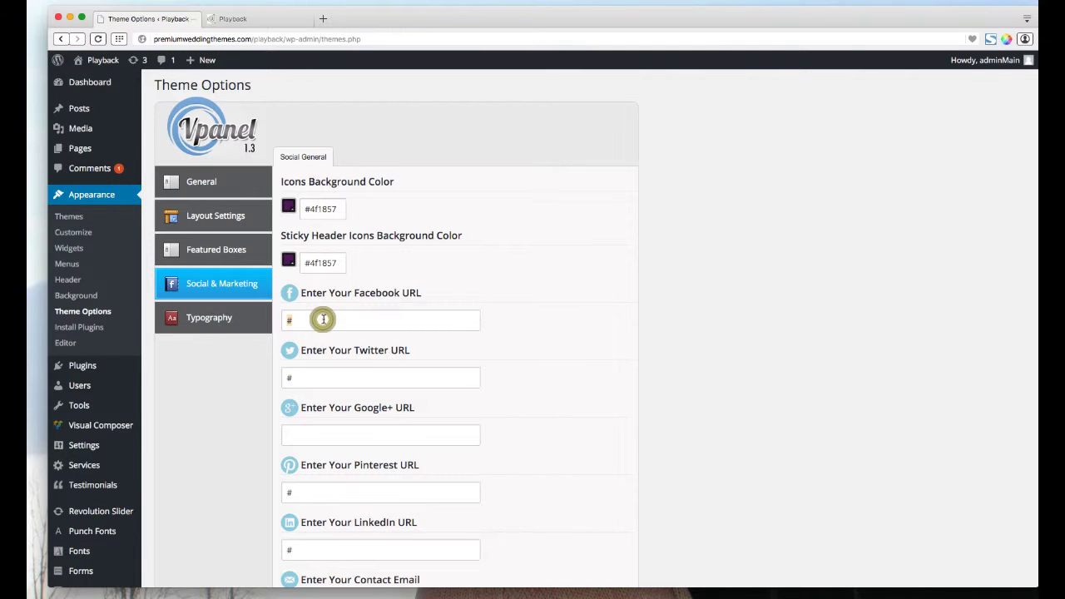
Review the social icon colors, the social network URLs and the three custom social icon uploads with their links.
scroll(525, 329, "down", 2)
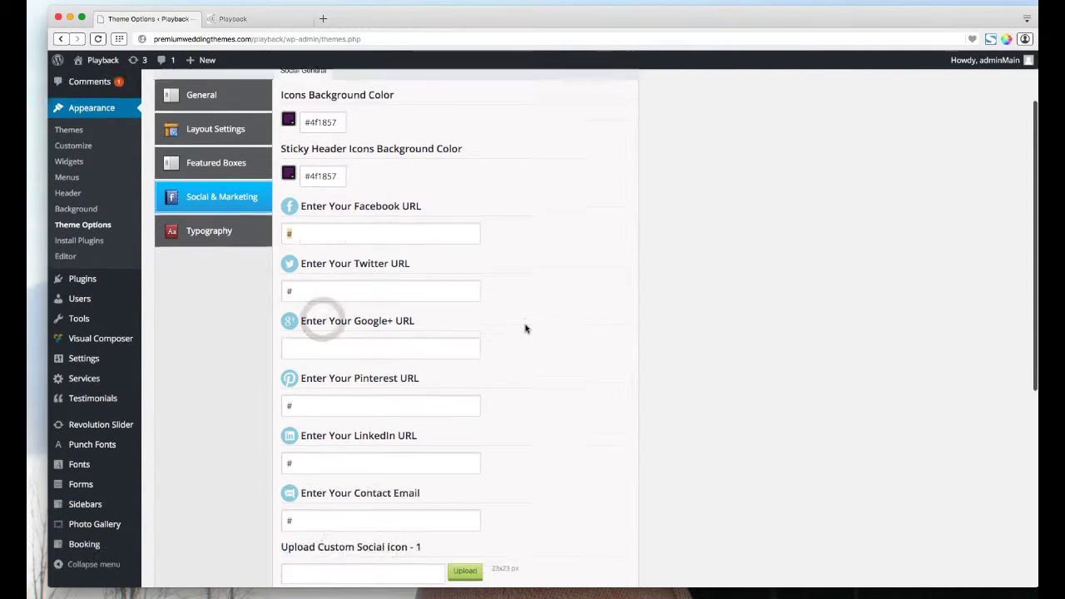
scroll(525, 329, "down", 6)
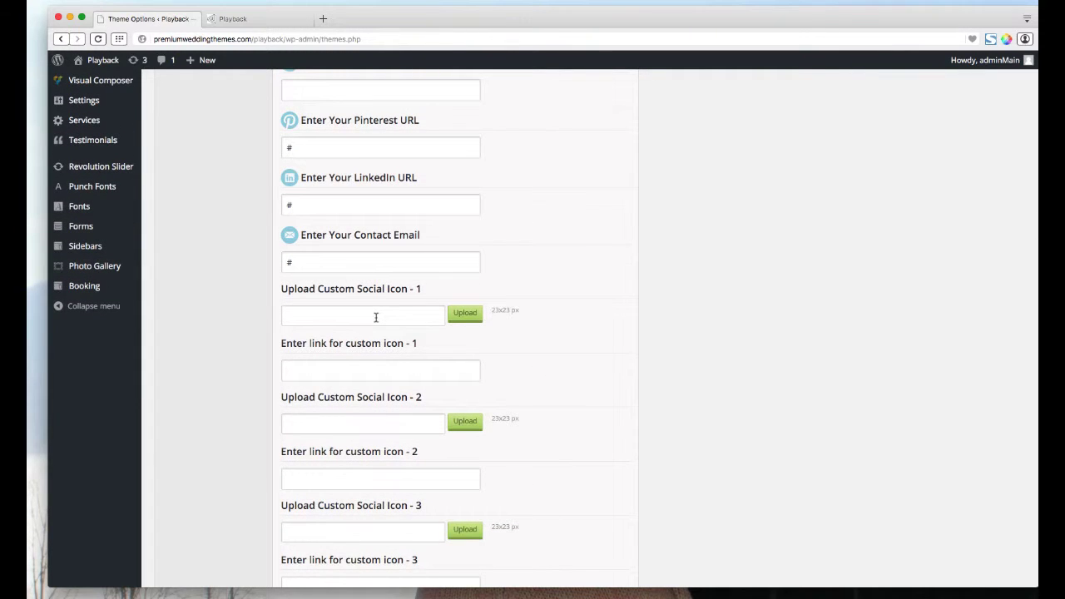
scroll(502, 345, "up", 8)
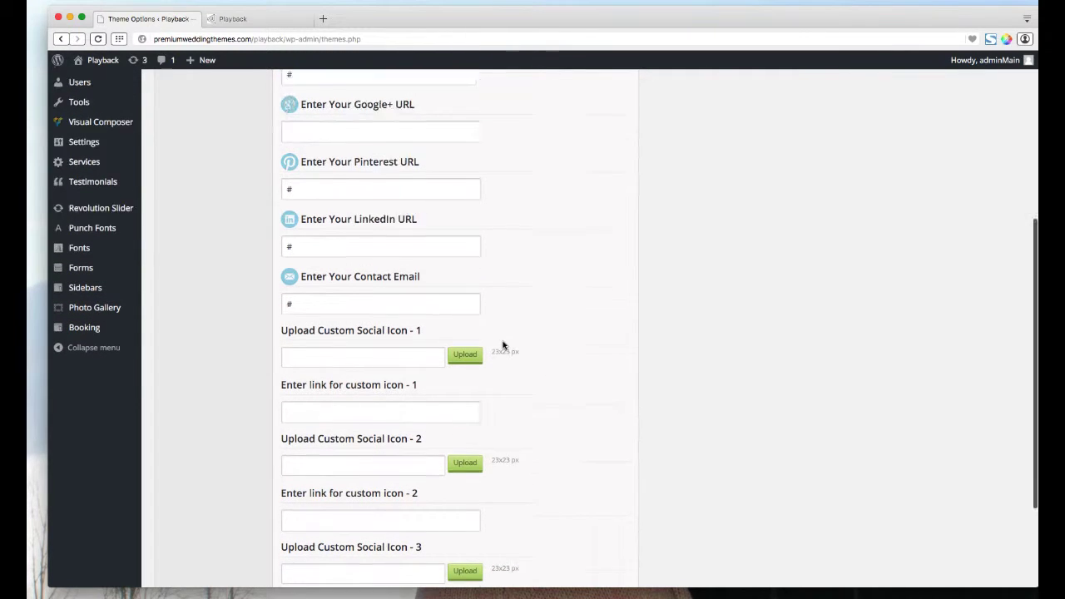
scroll(503, 345, "down", 2)
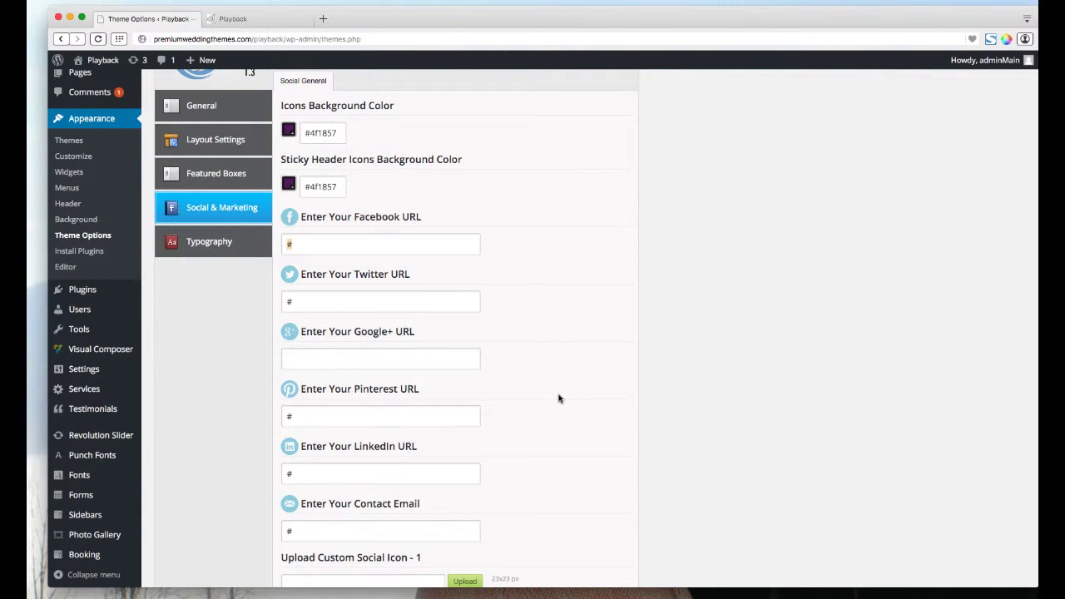
scroll(541, 390, "down", 1)
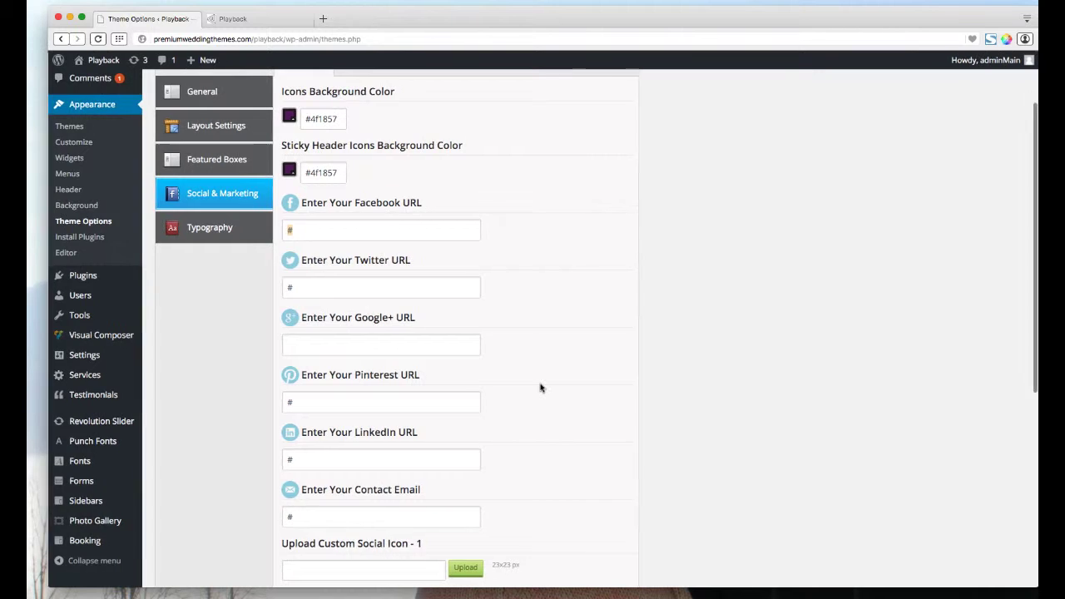
scroll(541, 389, "up", 2)
scroll(541, 388, "down", 1)
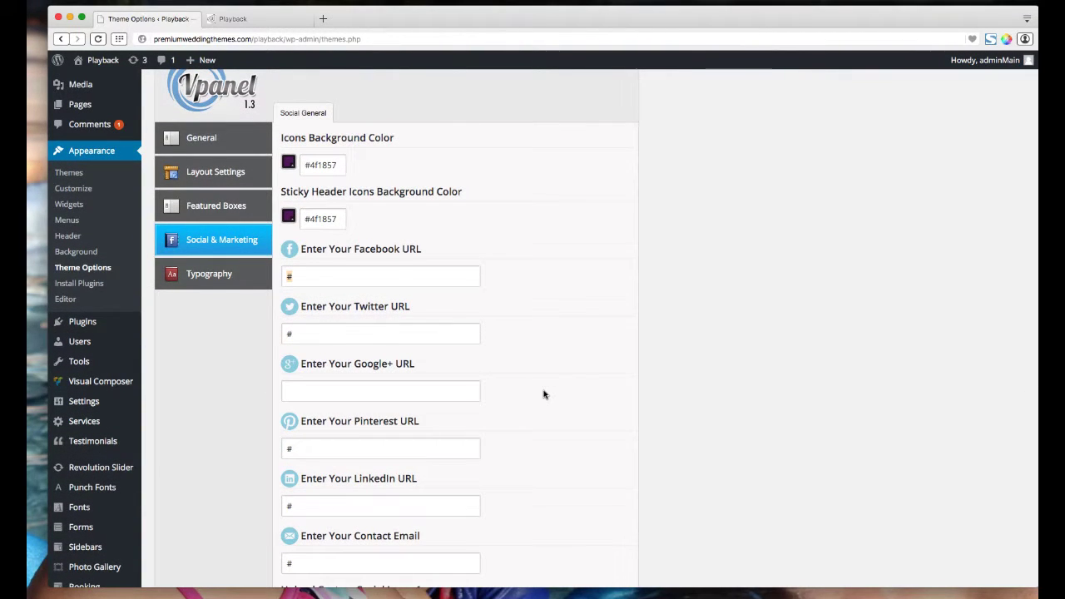
scroll(379, 376, "down", 10)
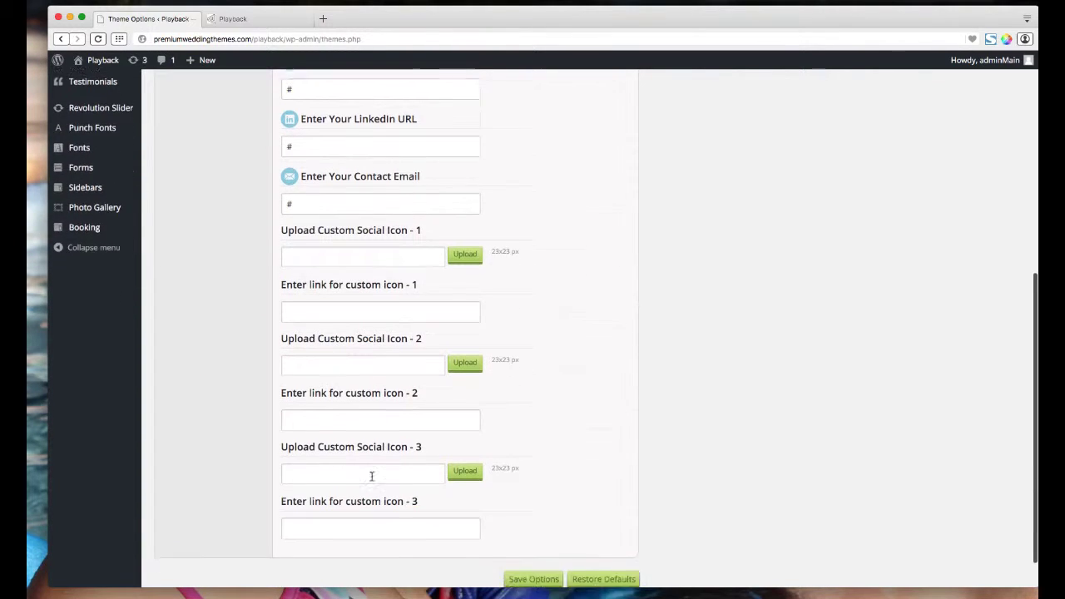
scroll(430, 304, "up", 7)
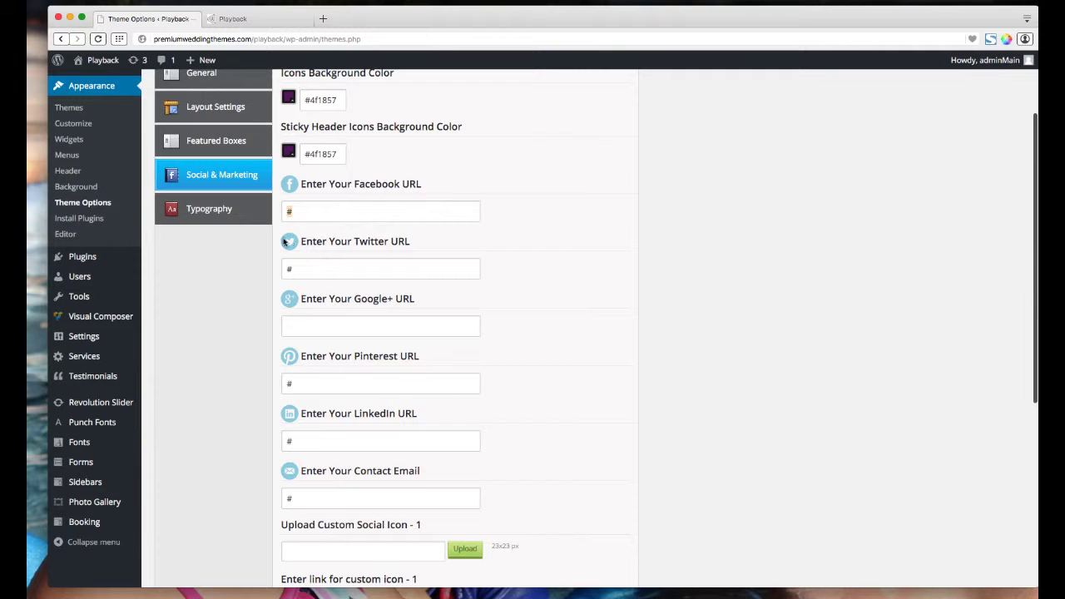
scroll(597, 337, "up", 3)
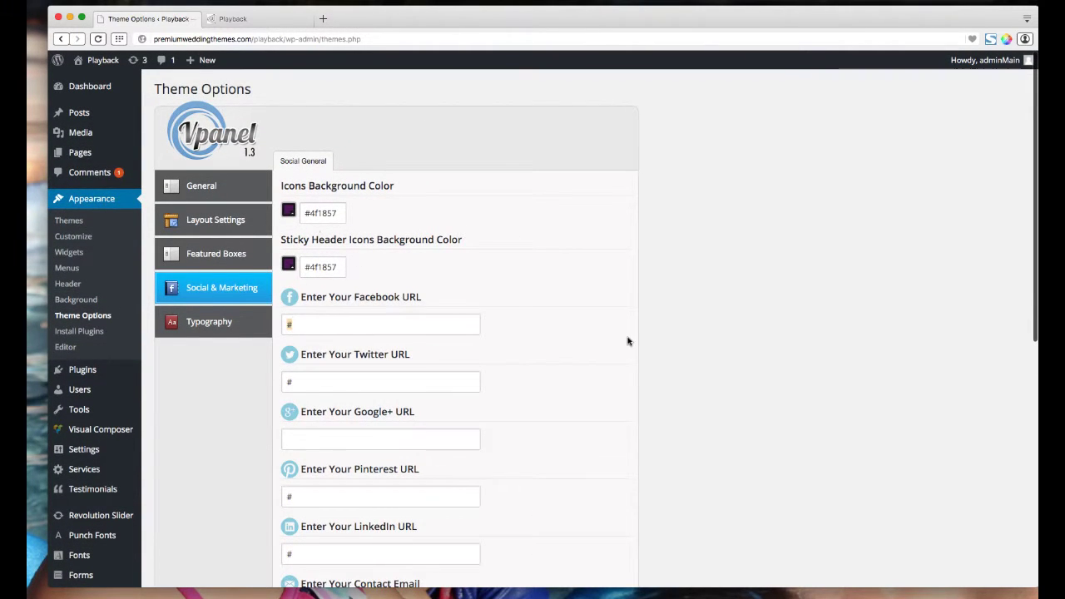
scroll(505, 444, "down", 3)
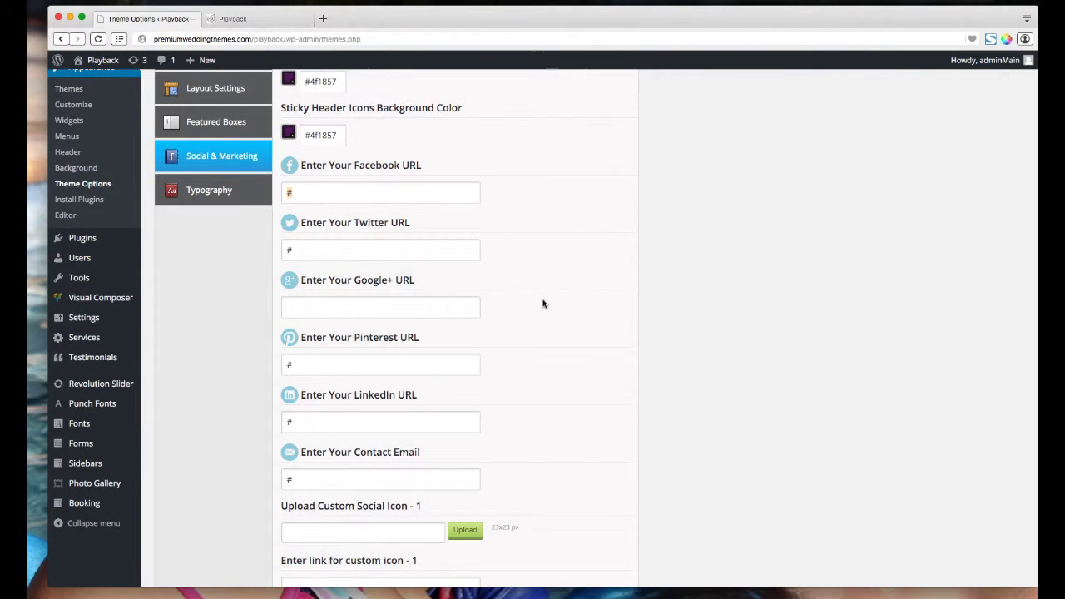
scroll(542, 302, "up", 3)
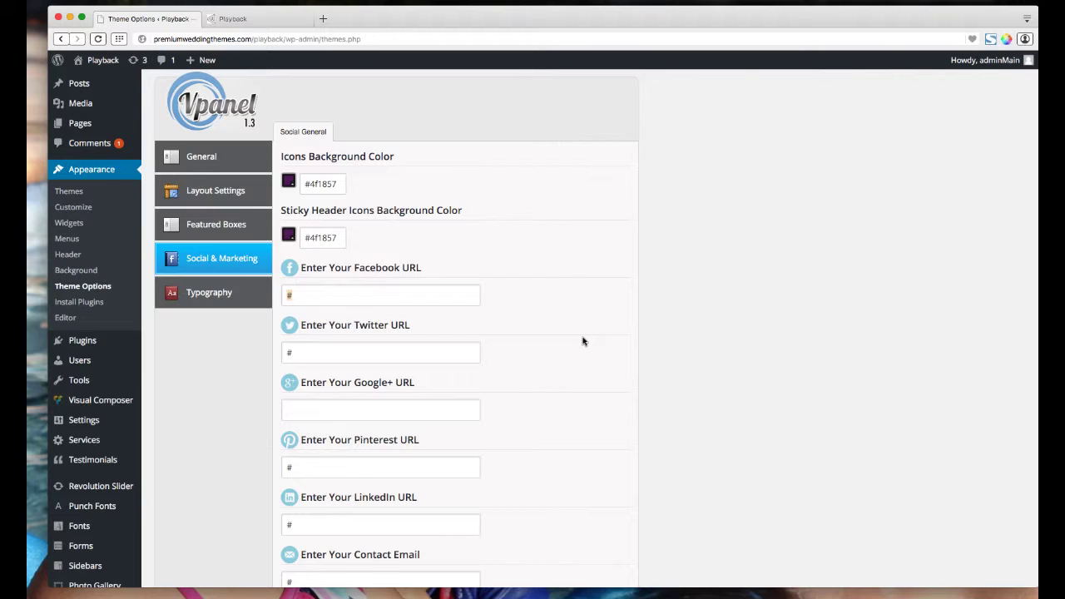
Review the main theme colors in the General options and the hyperlink settings in the Typography options.
left_click(206, 157)
left_click(291, 135)
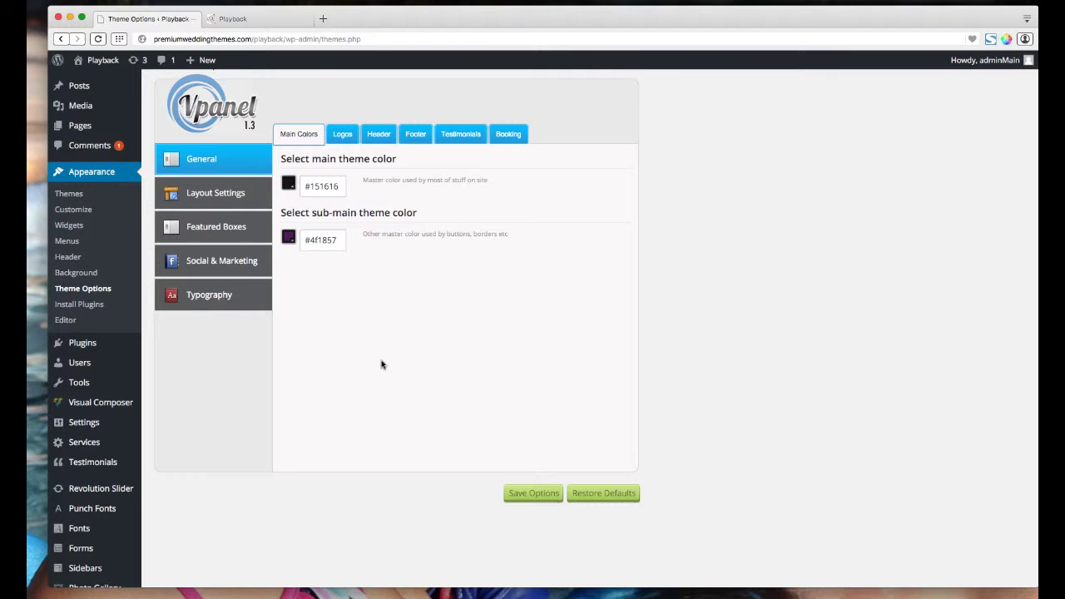
left_click(230, 299)
scroll(632, 268, "up", 1)
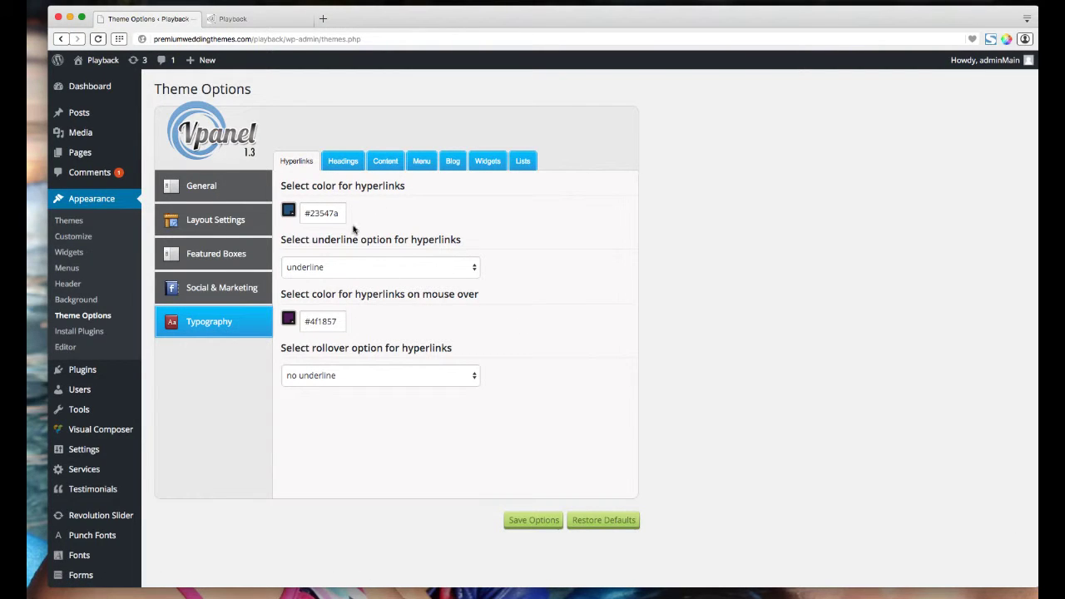
Review the heading typography settings for font, color and size, including the fonts available for Heading 1.
left_click(343, 160)
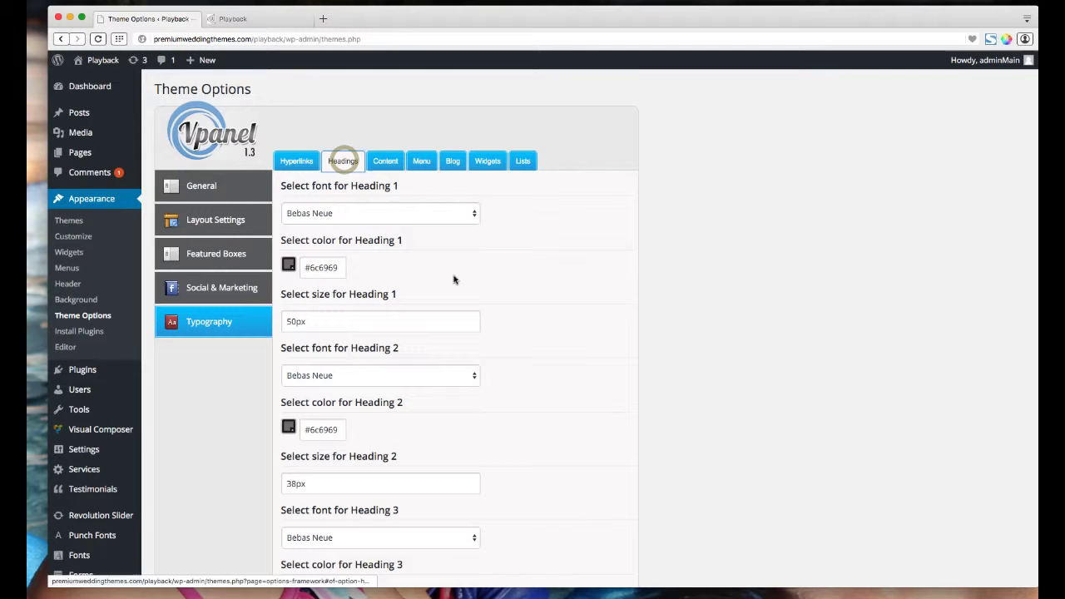
scroll(438, 260, "down", 1)
scroll(436, 256, "down", 3)
scroll(435, 255, "up", 4)
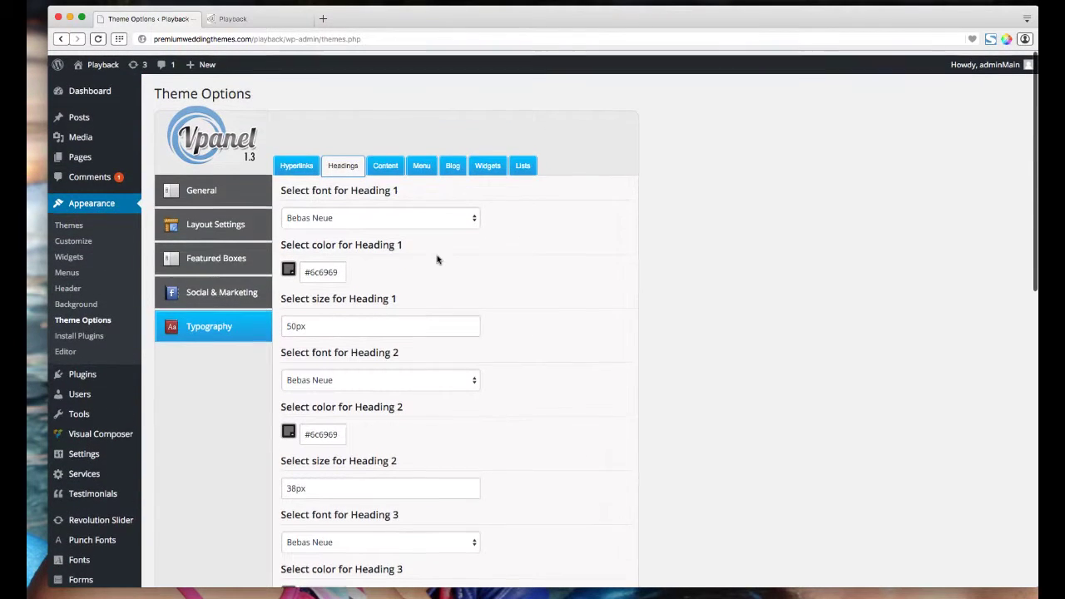
left_click(341, 214)
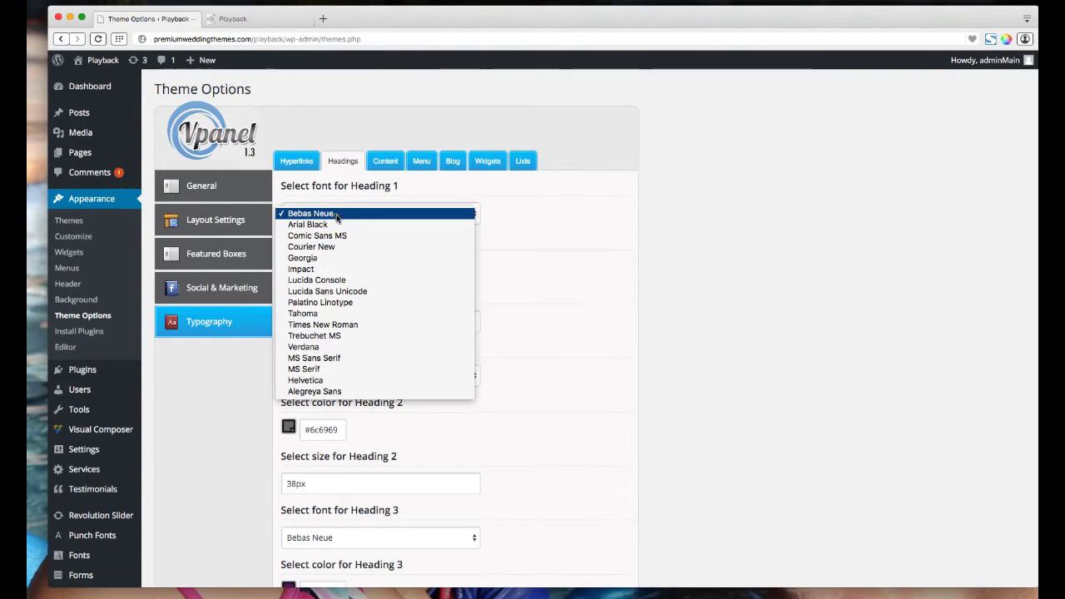
left_click(621, 215)
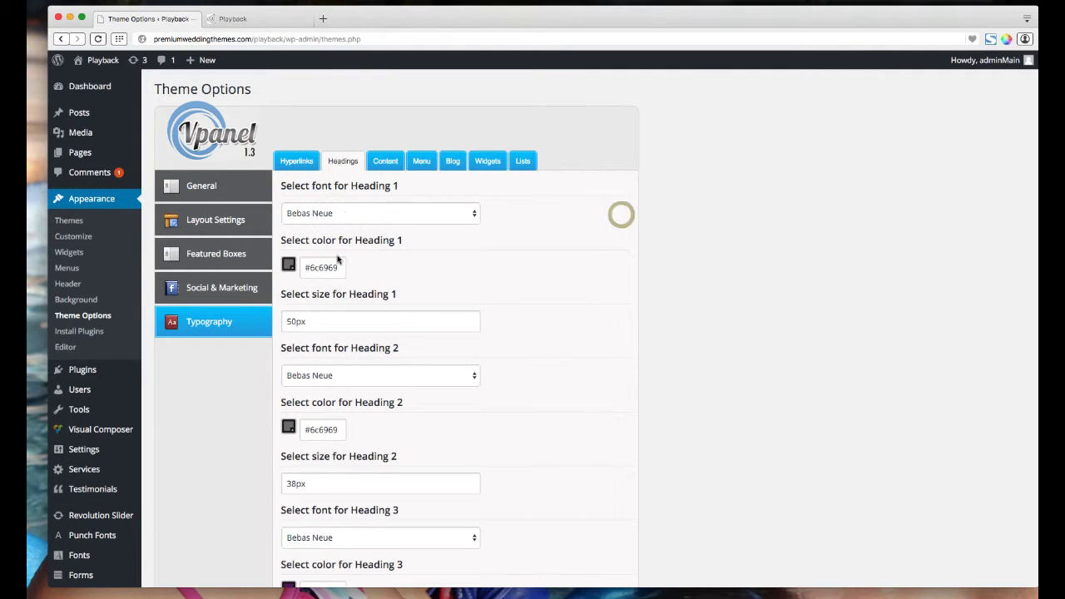
scroll(330, 301, "down", 1)
scroll(322, 295, "up", 1)
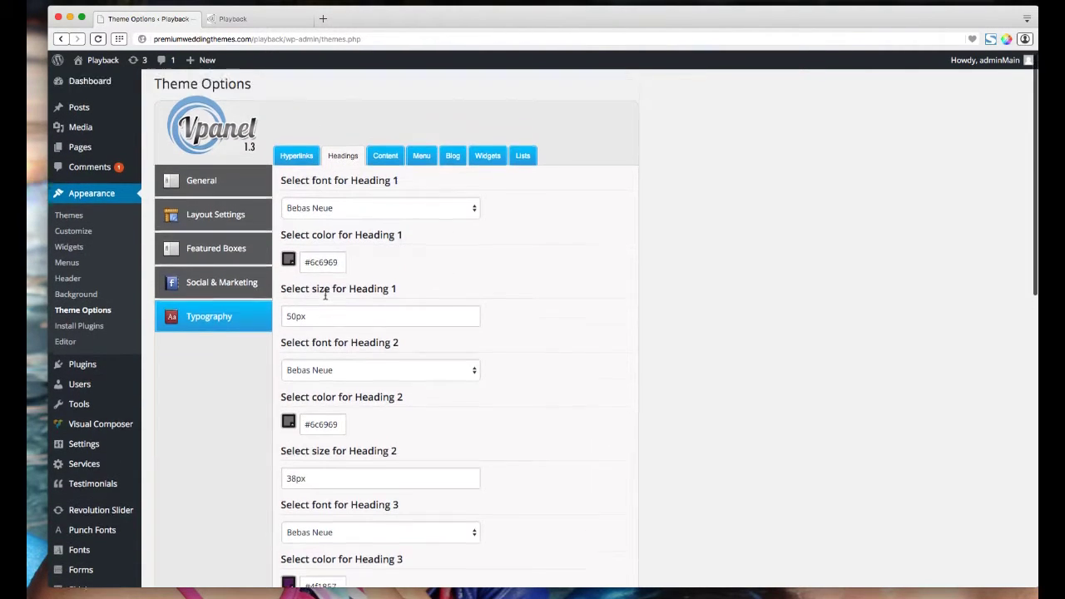
Review the font, color and size settings for the lower heading levels and the color, underline and rollover options for hyperlinks.
scroll(407, 299, "down", 5)
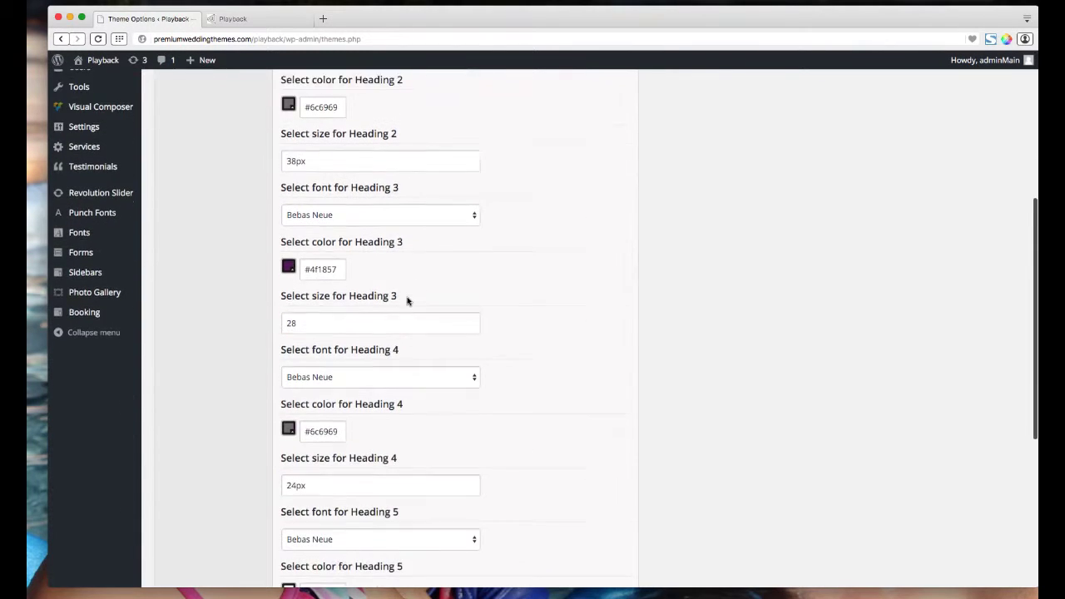
scroll(412, 287, "up", 5)
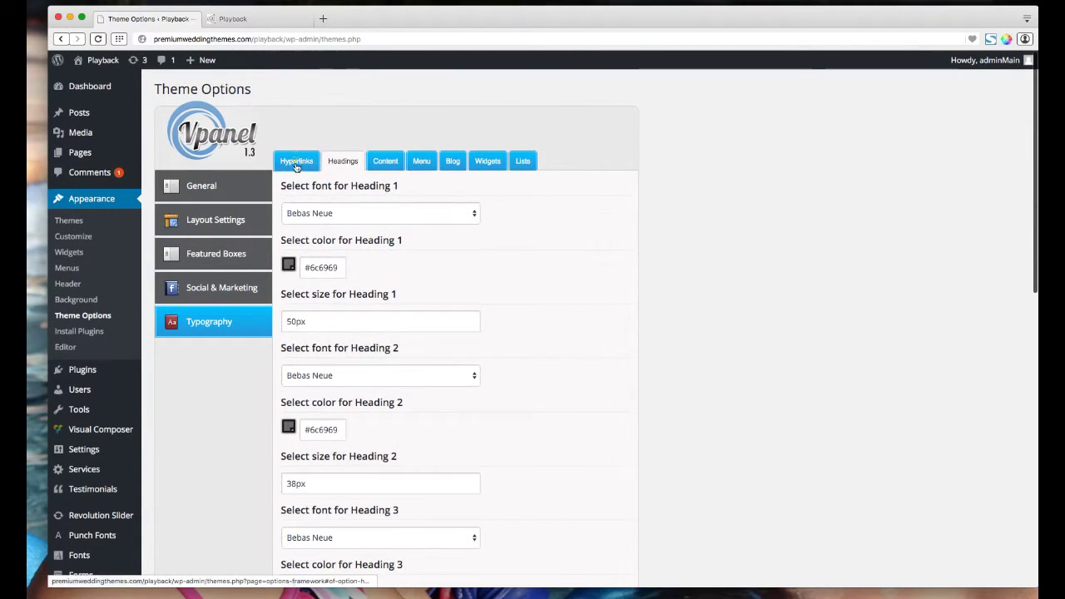
left_click(297, 161)
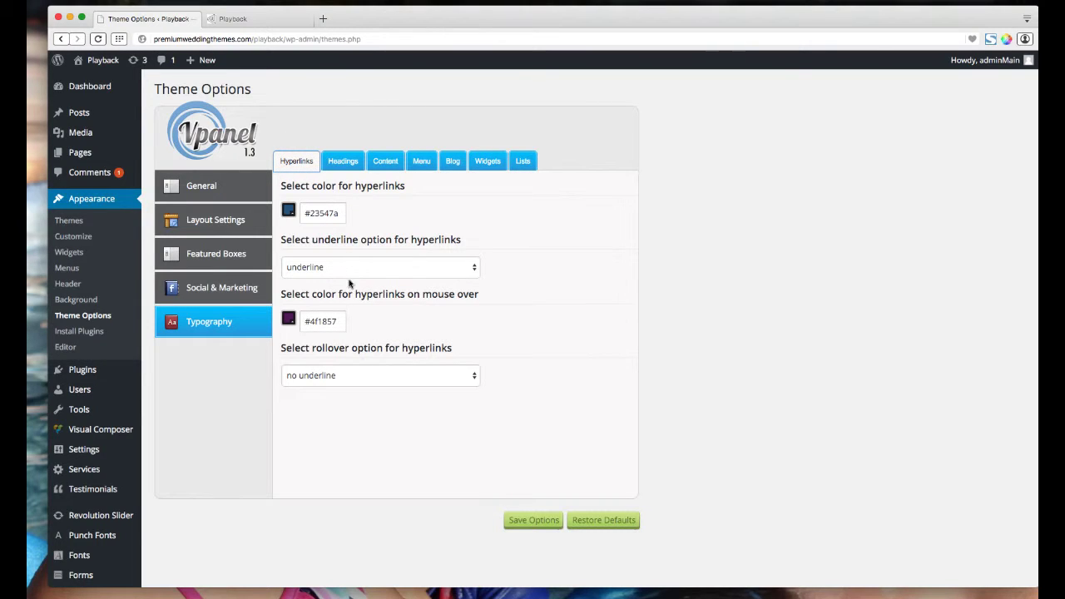
Review the Typography options for paragraph content, the menu font, the blog date and categories display, and the widgets.
left_click(386, 164)
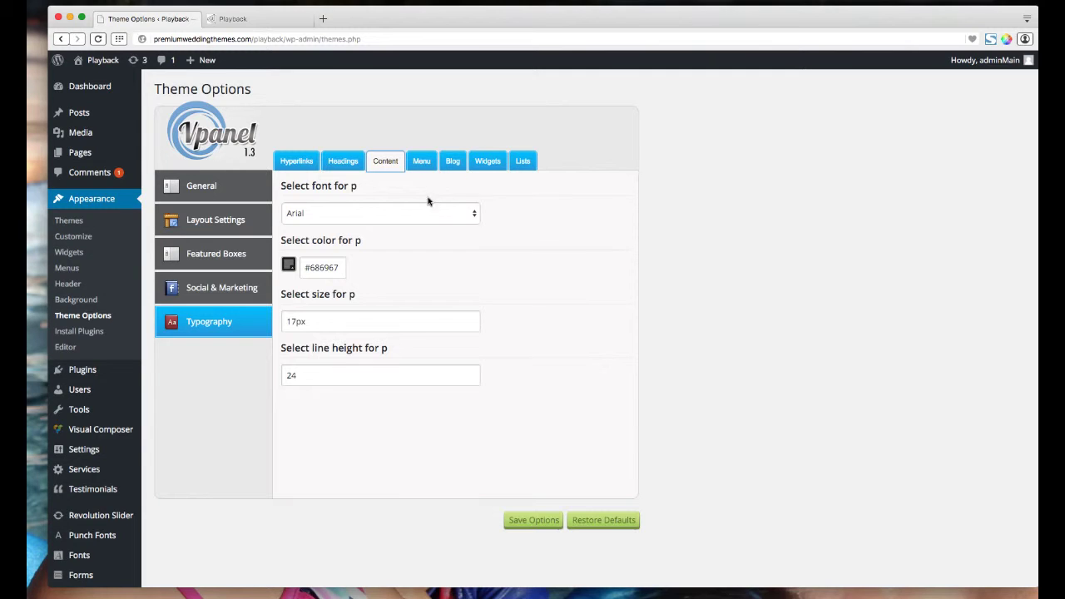
left_click(420, 162)
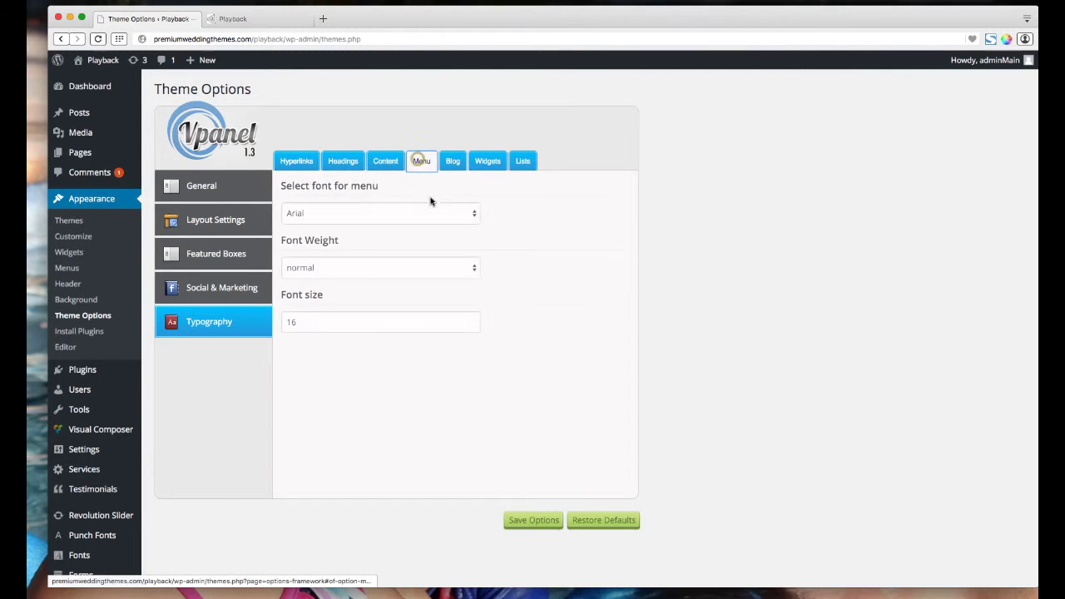
left_click(453, 164)
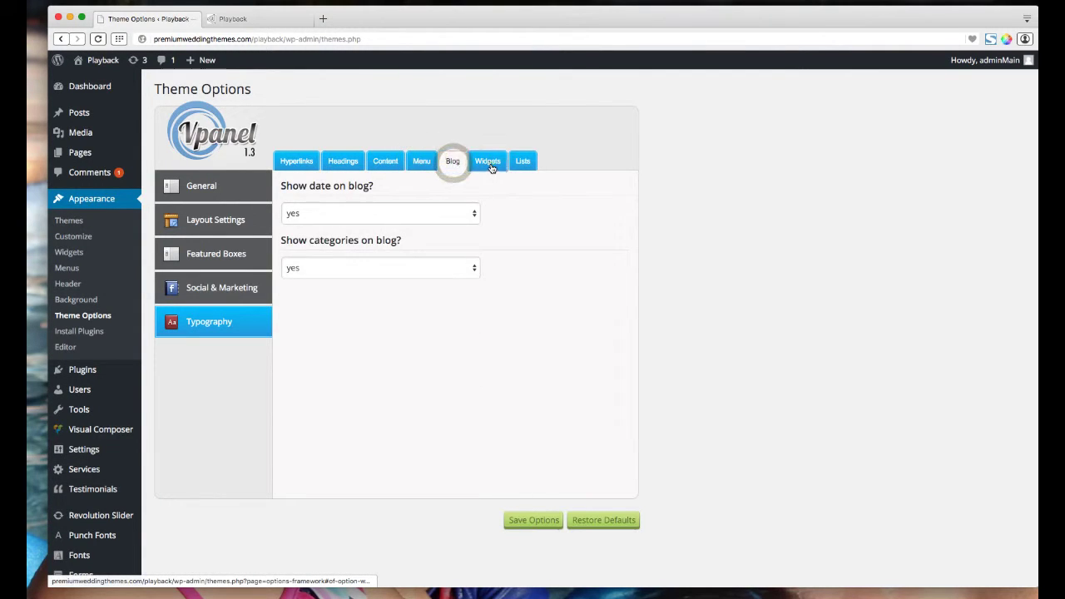
left_click(488, 163)
Review the list typography settings for color, font, text size, indent, line space, bullet type and bullet image upload.
left_click(523, 162)
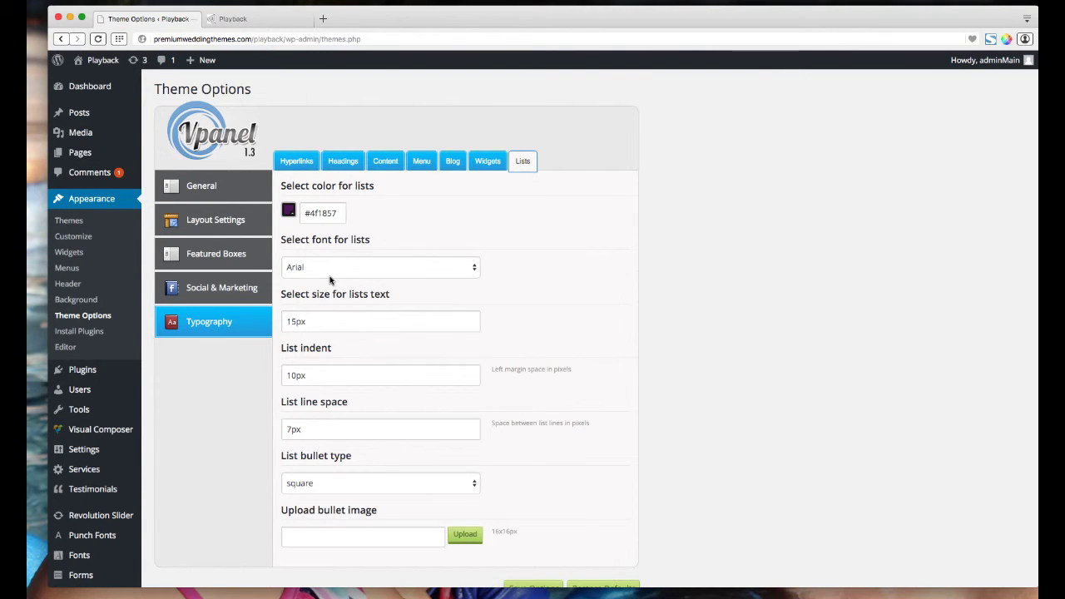
scroll(638, 328, "down", 3)
left_click(638, 326)
scroll(683, 318, "up", 3)
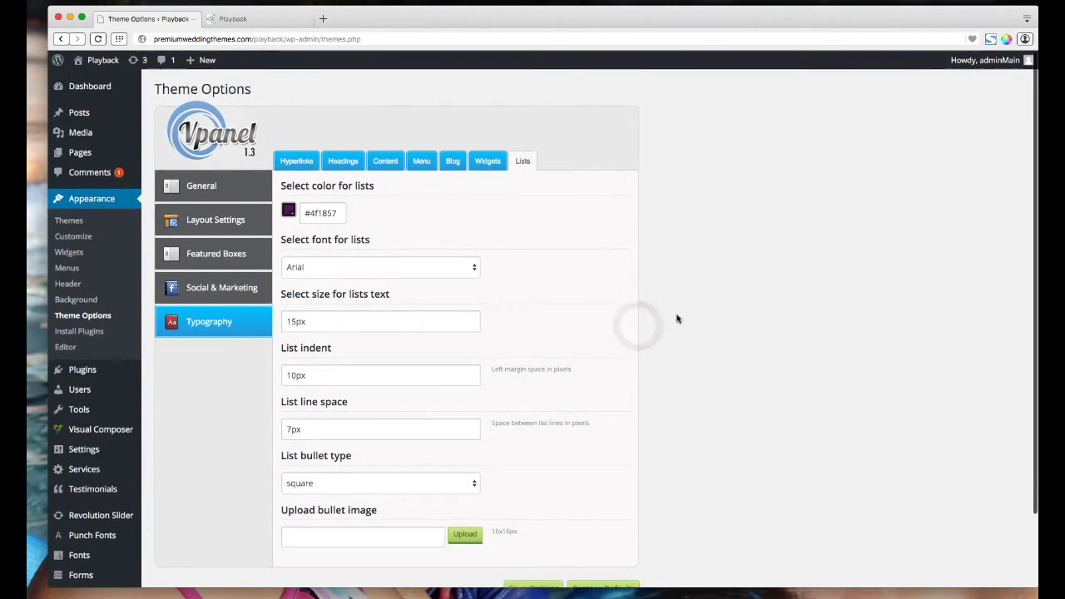